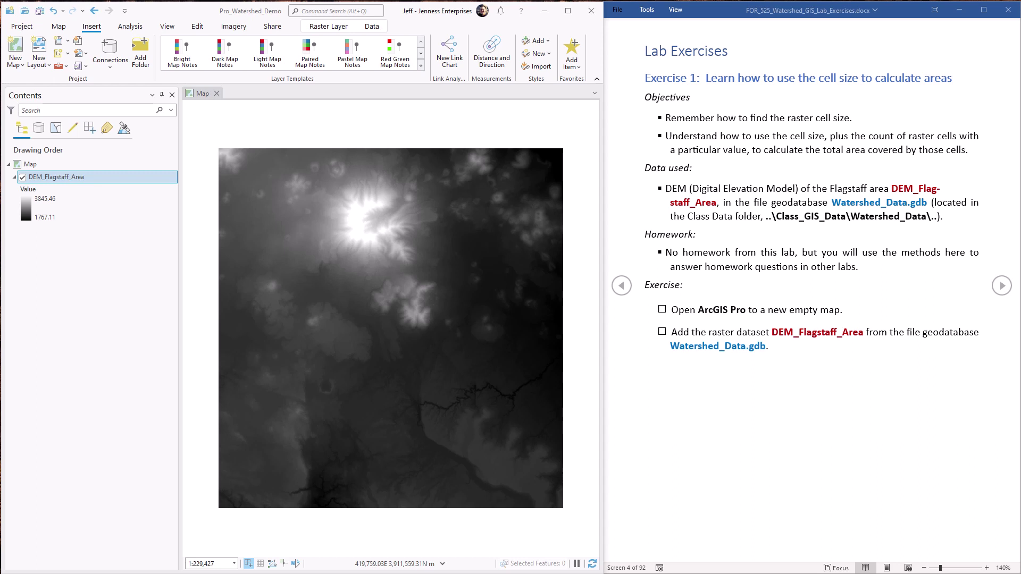
# - Show the DEM_Flagstaff_Area layer's Source raster information and read its 28.0845 m cell size
pyautogui.doubleClick(59, 177)
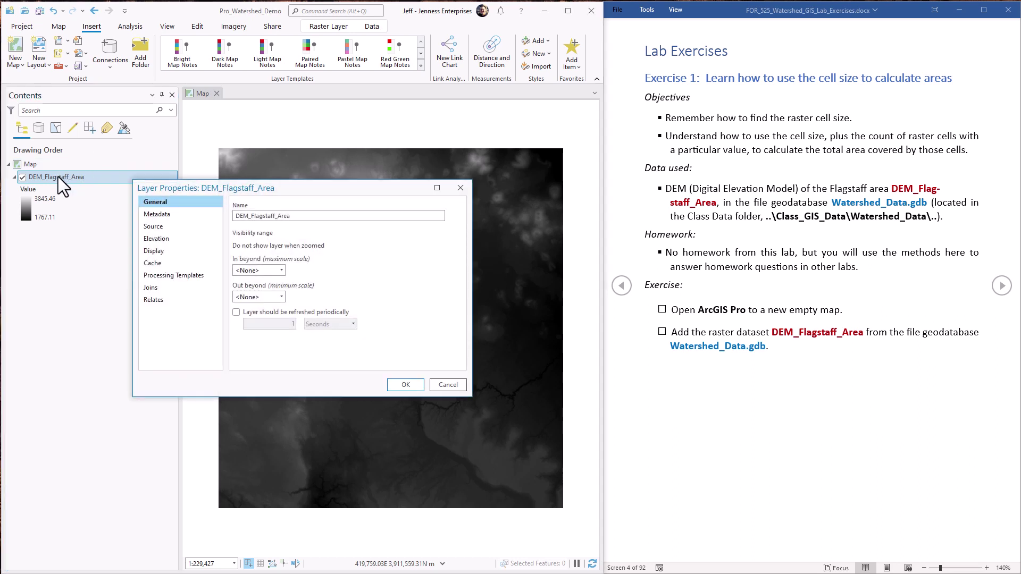
pyautogui.click(144, 226)
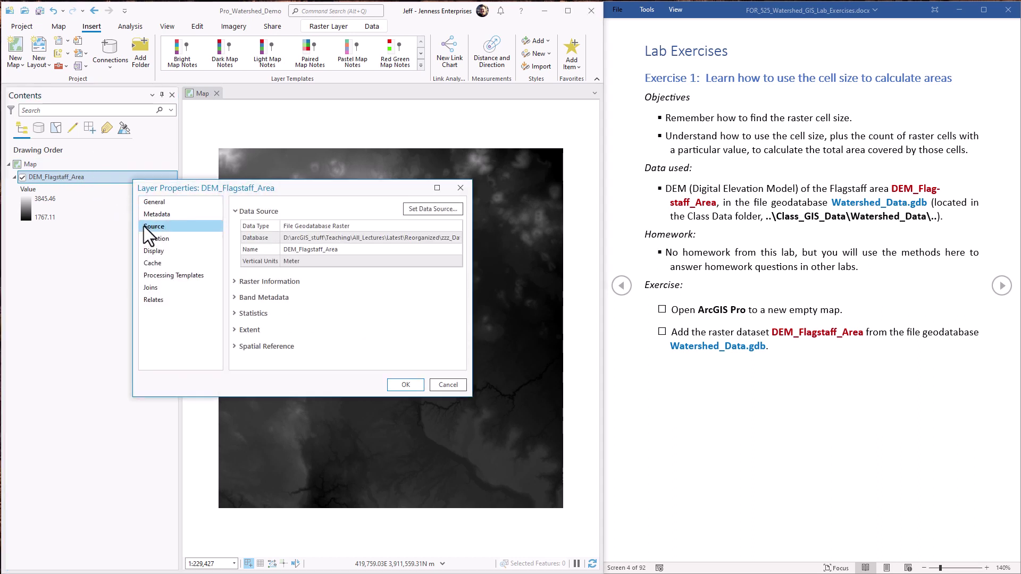
pyautogui.click(257, 282)
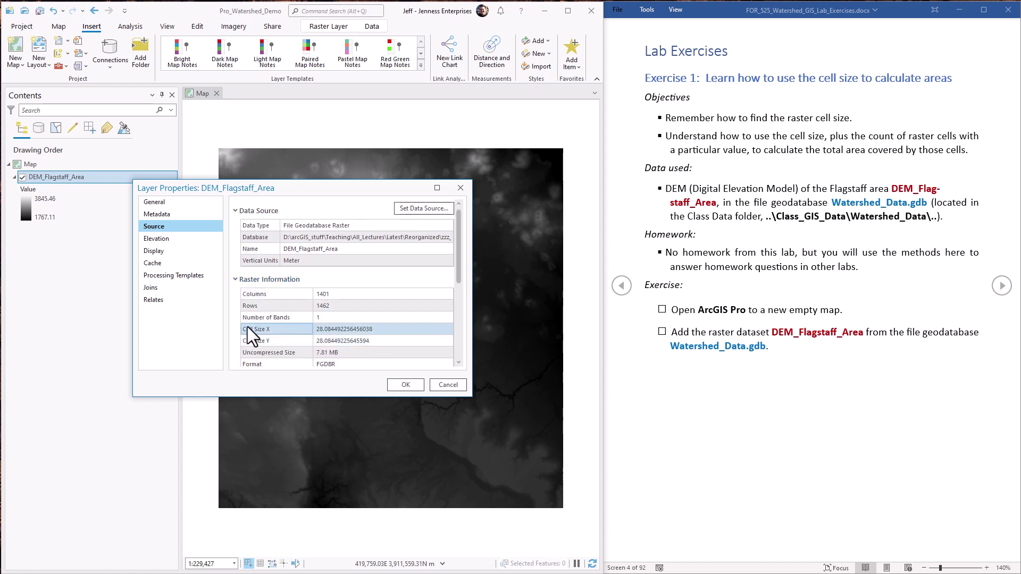
pyautogui.click(286, 343)
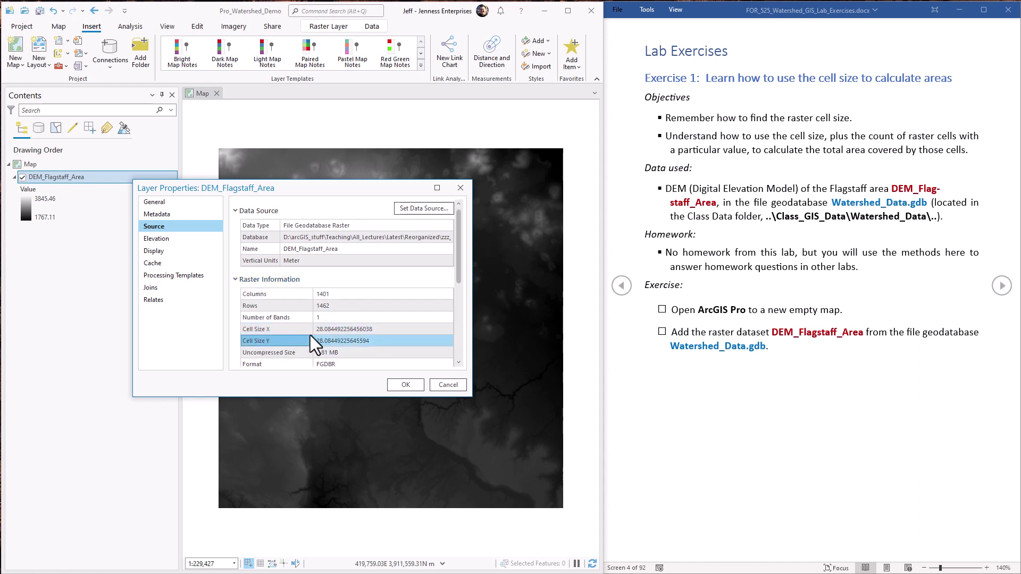
pyautogui.click(384, 329)
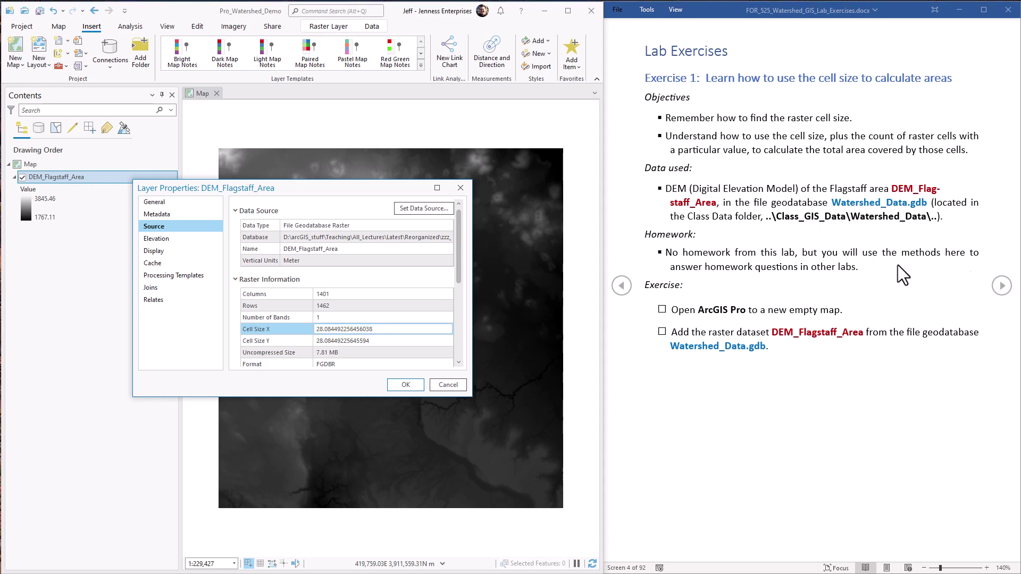
pyautogui.click(1002, 286)
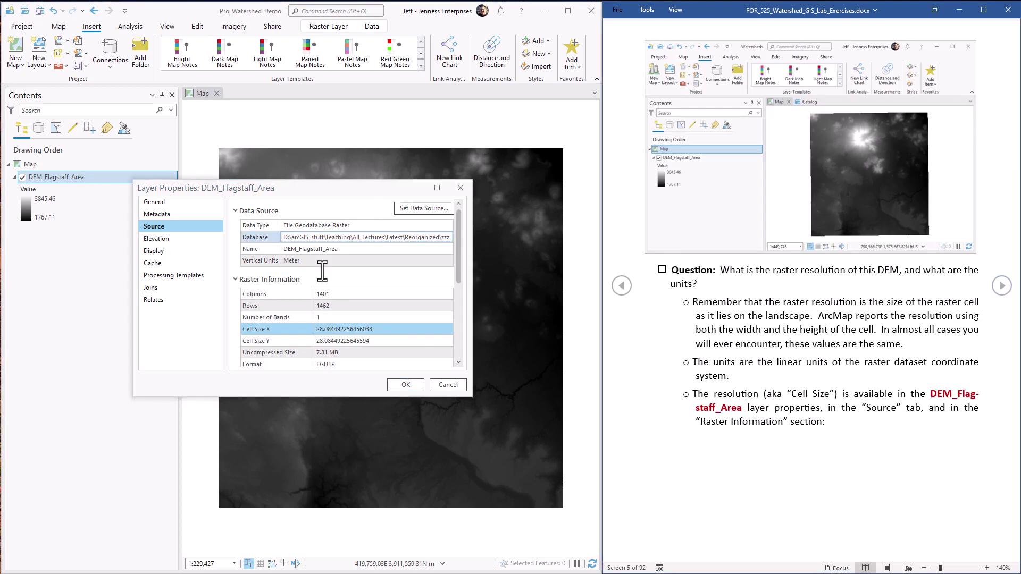
pyautogui.click(290, 328)
pyautogui.click(314, 329)
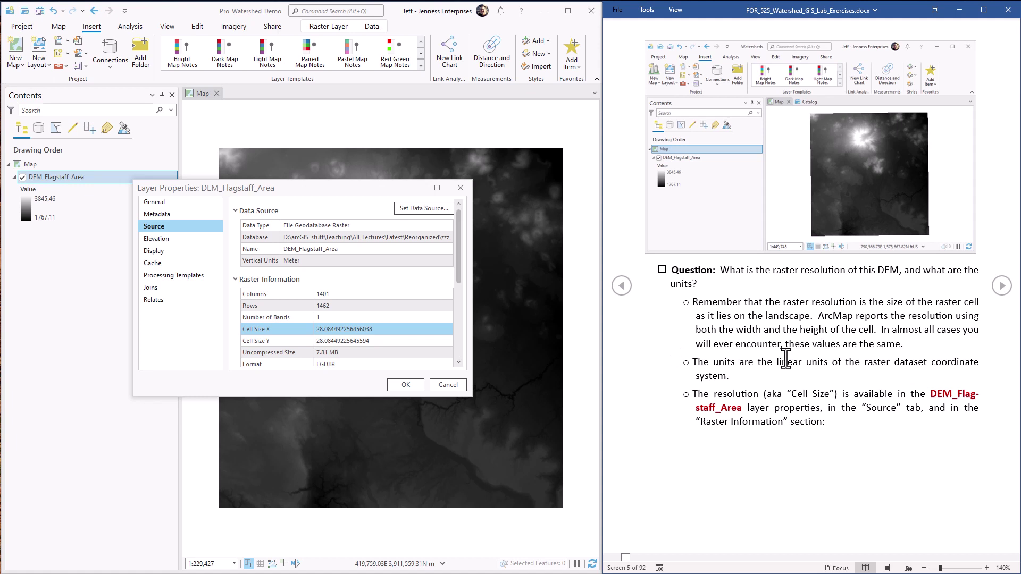
# - Expand the Spatial Reference details to confirm the Linear Unit is Meters
pyautogui.moveTo(777, 362); pyautogui.dragTo(832, 365)
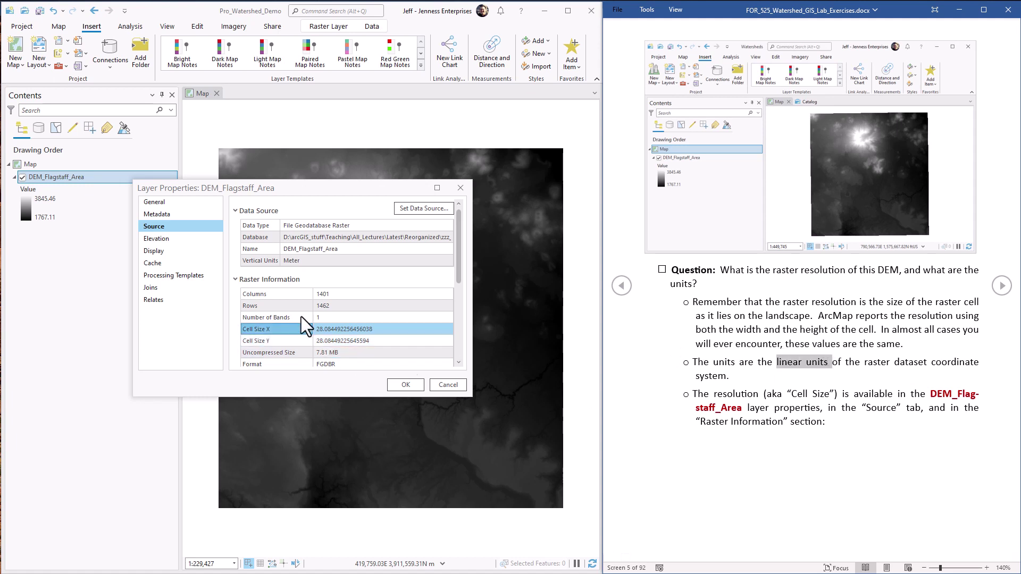
pyautogui.moveTo(460, 274); pyautogui.dragTo(467, 360)
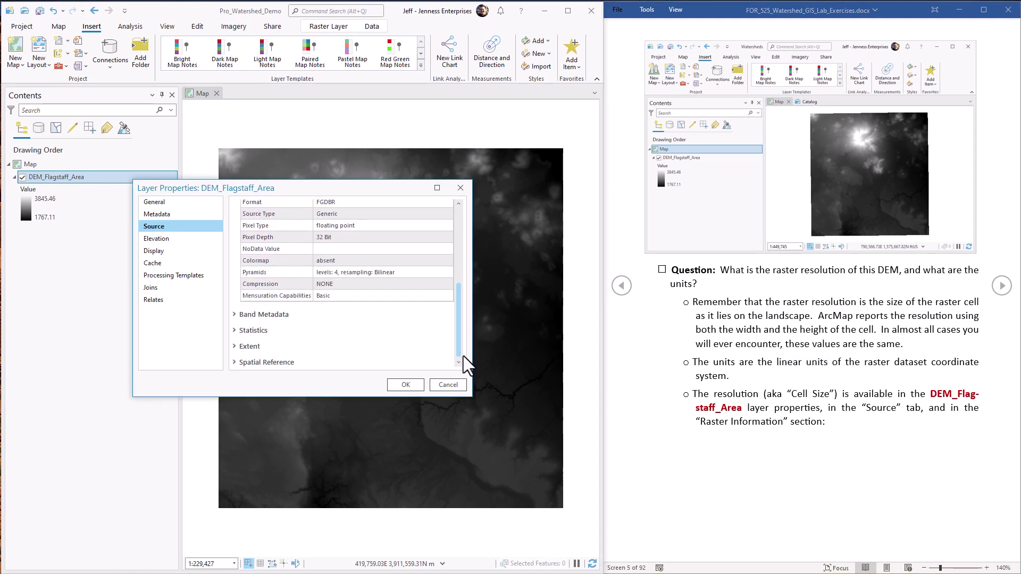
pyautogui.click(234, 362)
pyautogui.moveTo(458, 276); pyautogui.dragTo(461, 312)
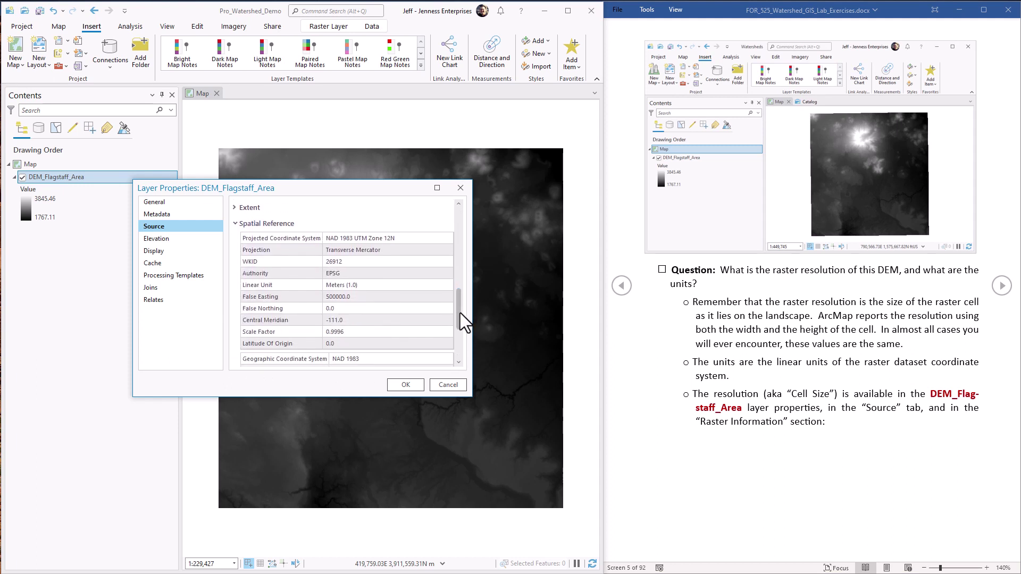
pyautogui.click(407, 284)
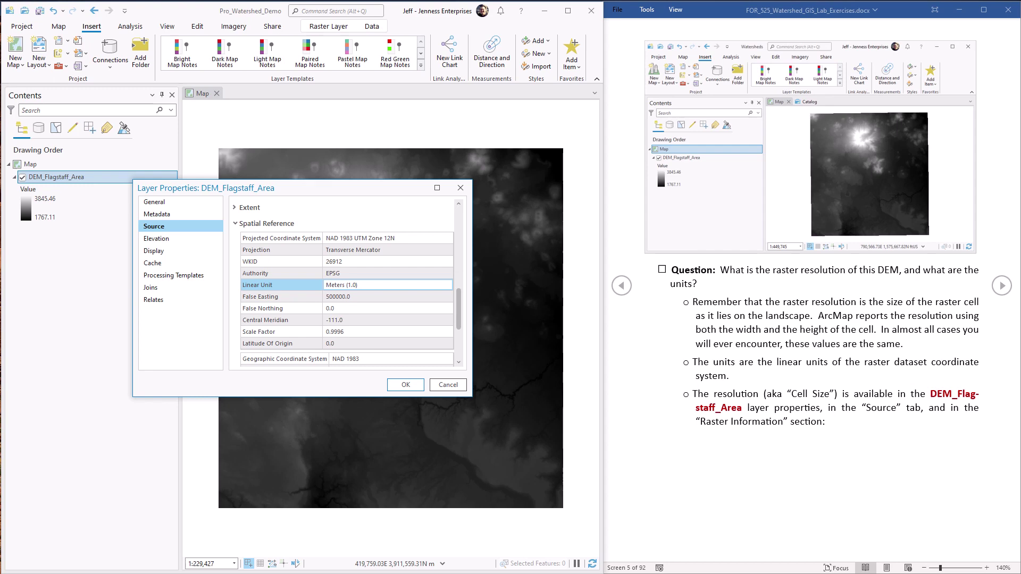
# - Bring up the Cell Size X and Y values for copying and launch Windows Calculator
pyautogui.click(1002, 286)
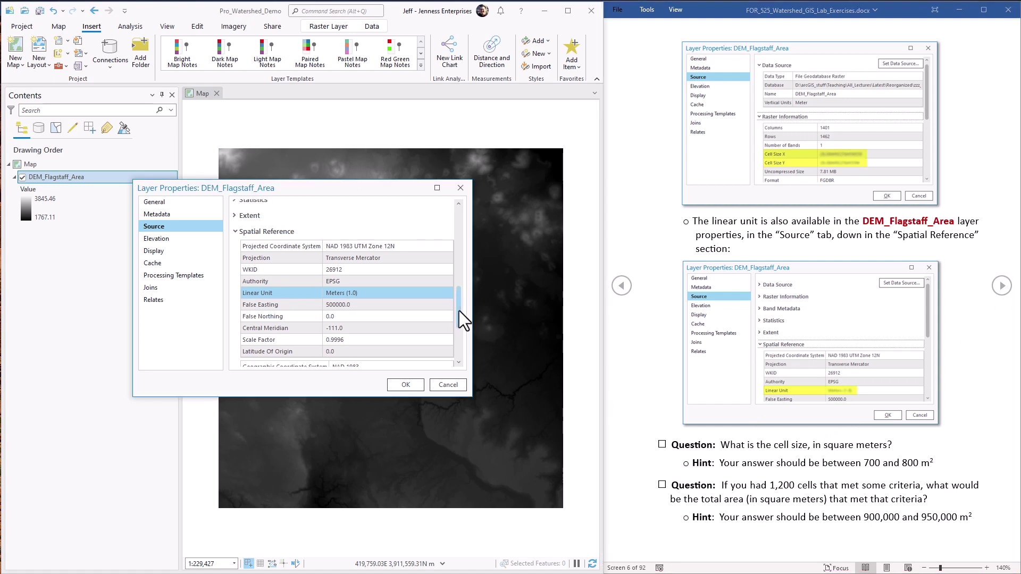
pyautogui.moveTo(458, 311); pyautogui.dragTo(468, 248)
pyautogui.click(396, 277)
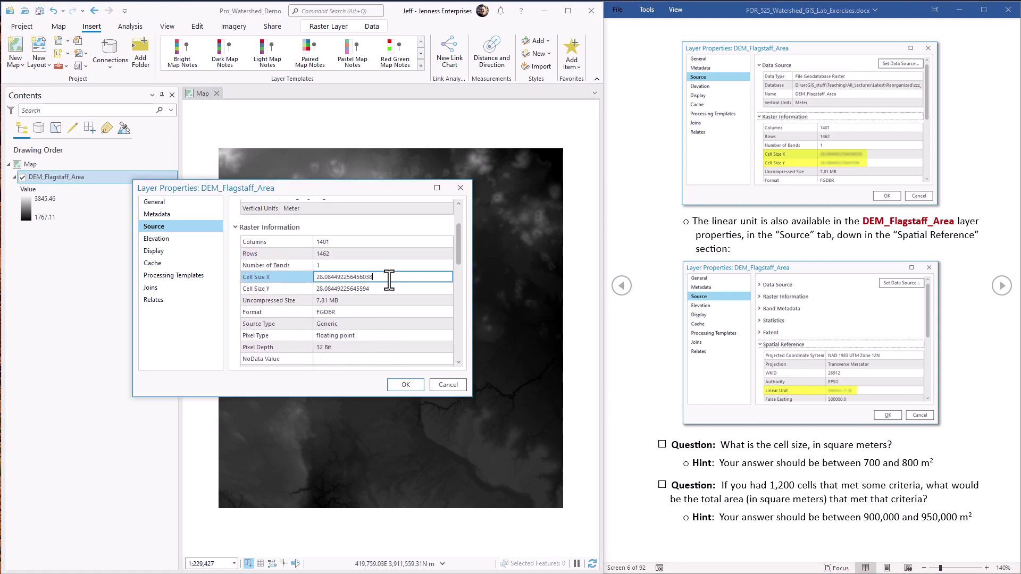
pyautogui.click(385, 290)
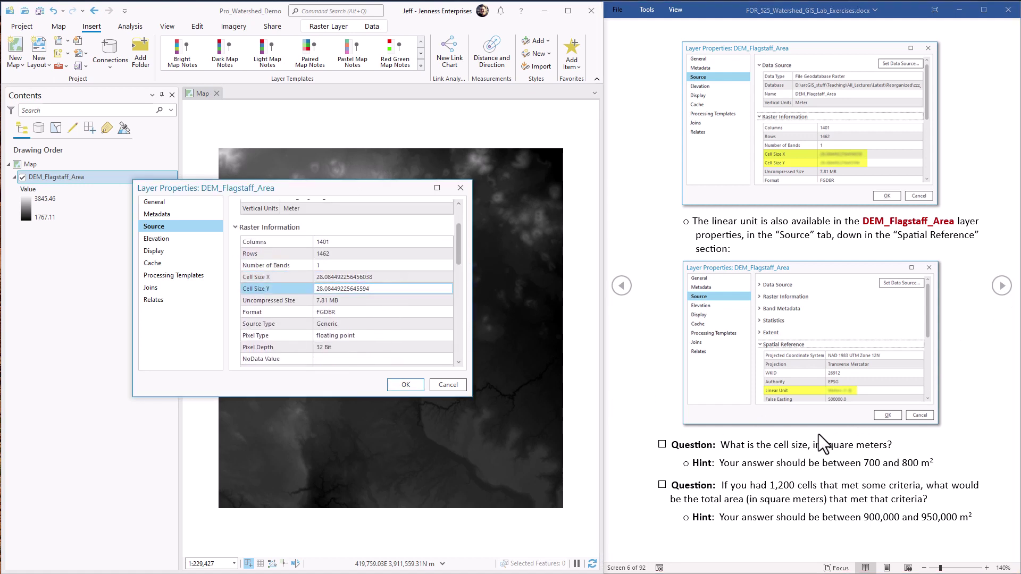
pyautogui.click(854, 573)
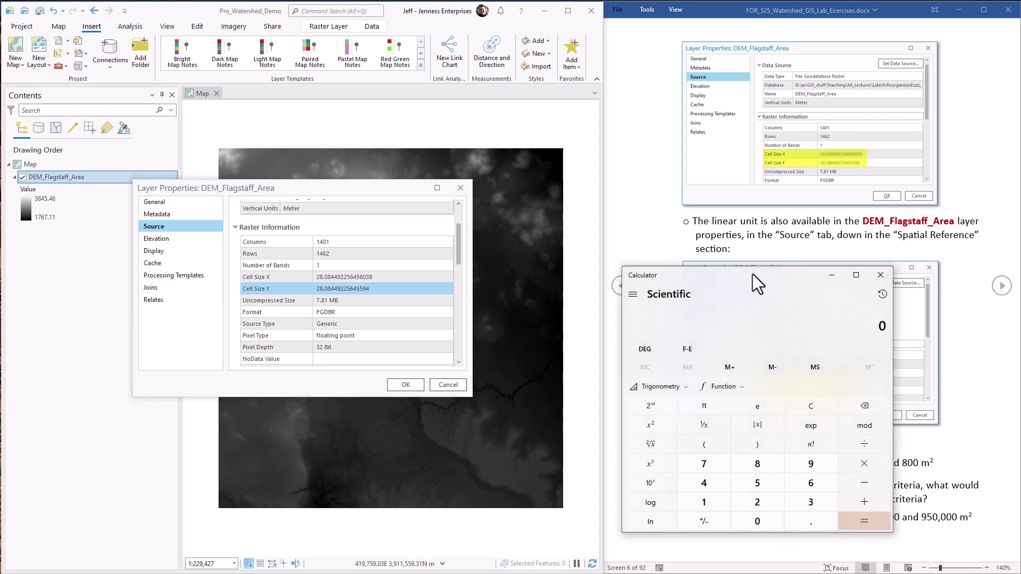
# - Keep Calculator in Scientific mode and paste in the 28.0845 Cell Size X value
pyautogui.click(633, 295)
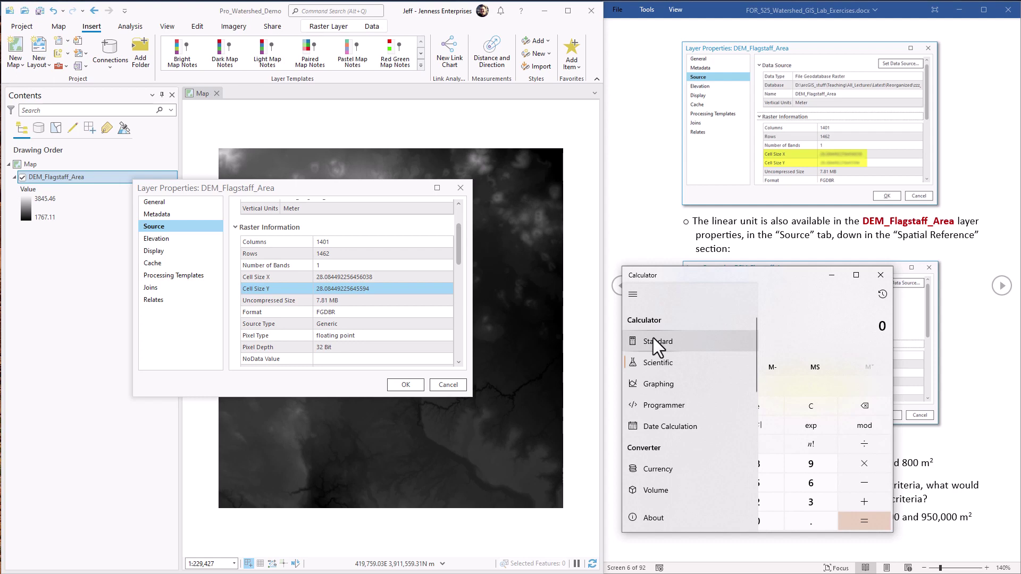
pyautogui.click(658, 363)
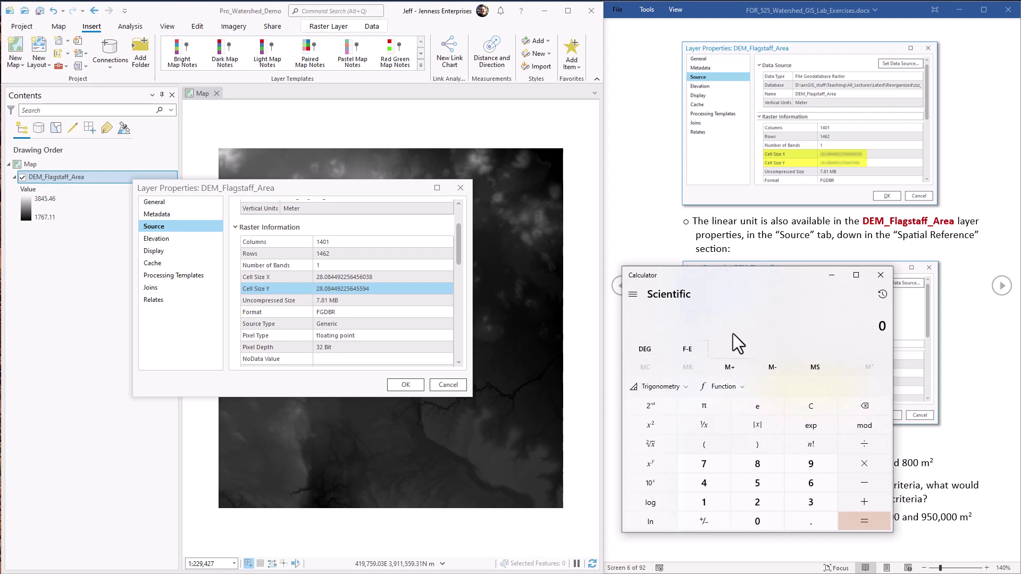
pyautogui.click(363, 281)
pyautogui.moveTo(379, 277); pyautogui.dragTo(300, 276)
pyautogui.hotkey('ctrl', 'c')
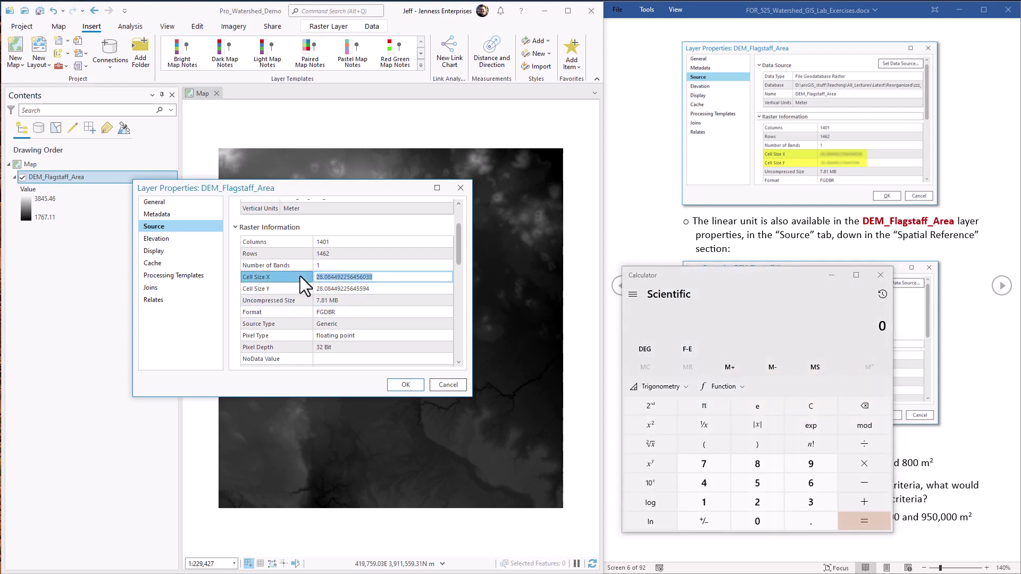
pyautogui.click(848, 326)
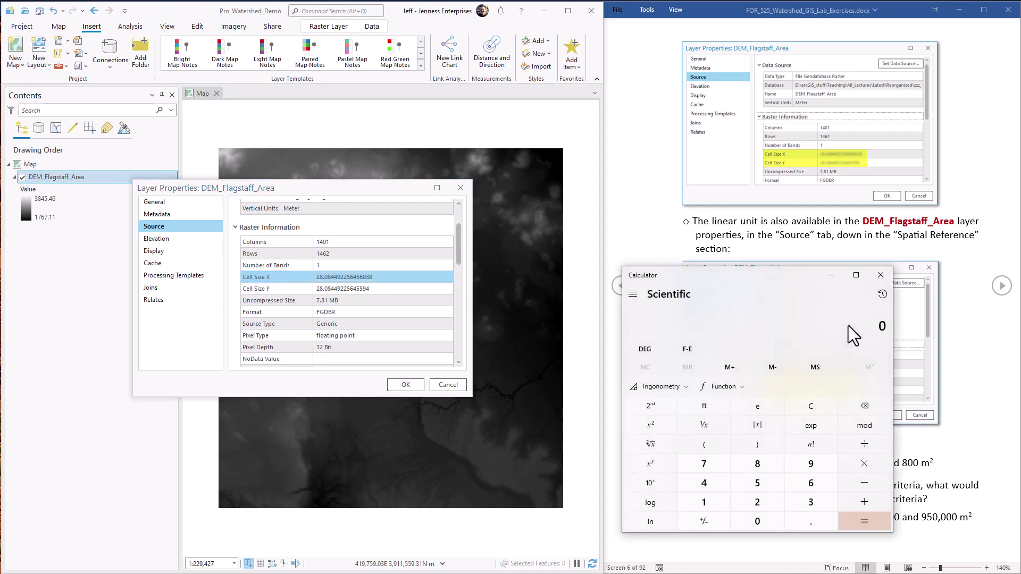
pyautogui.hotkey('ctrl', 'v')
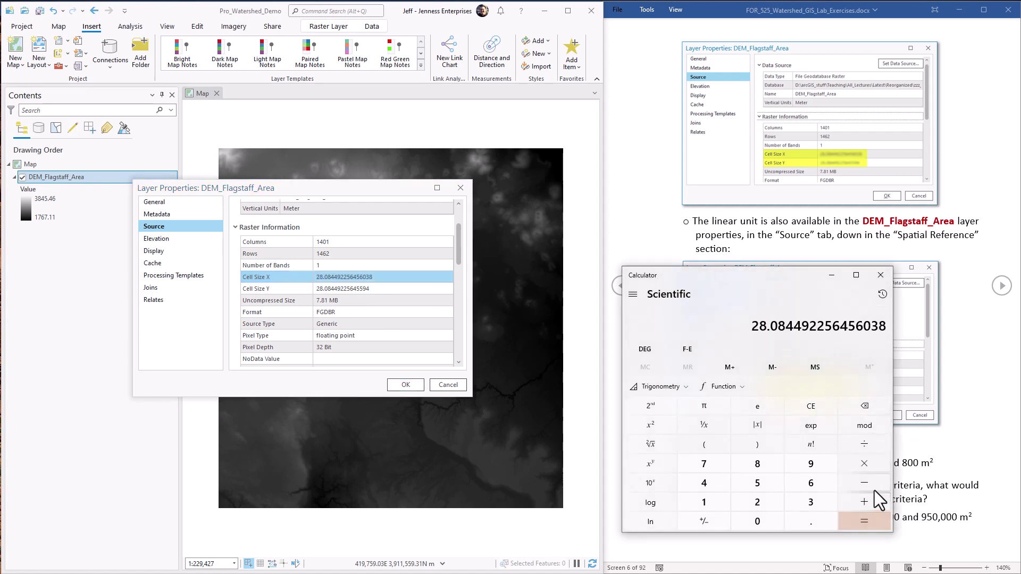
# - Multiply by the Cell Size Y value for a cell area of about 788.74 m²
pyautogui.click(865, 463)
pyautogui.click(383, 288)
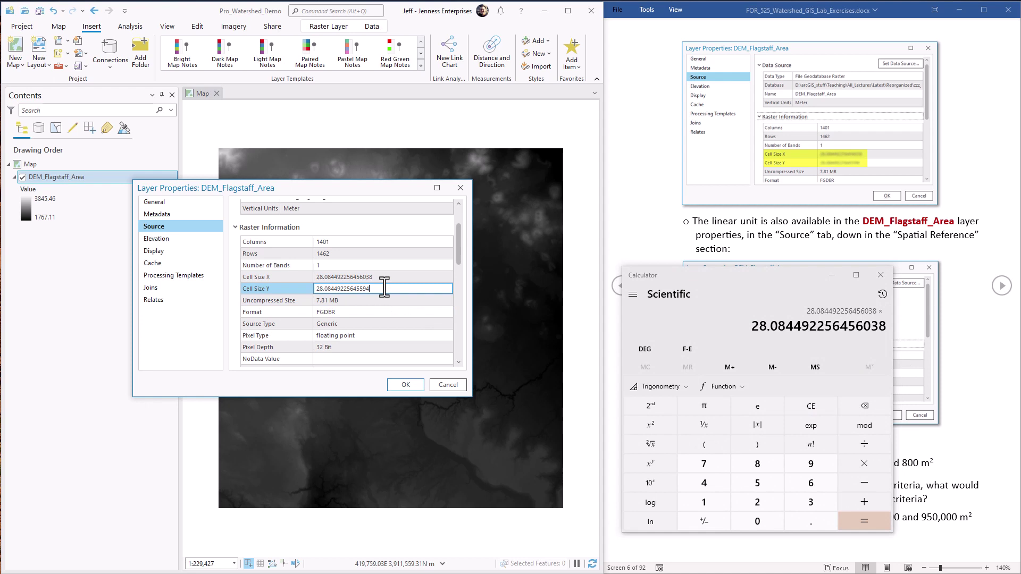
pyautogui.moveTo(385, 288); pyautogui.dragTo(305, 289)
pyautogui.hotkey('ctrl', 'c')
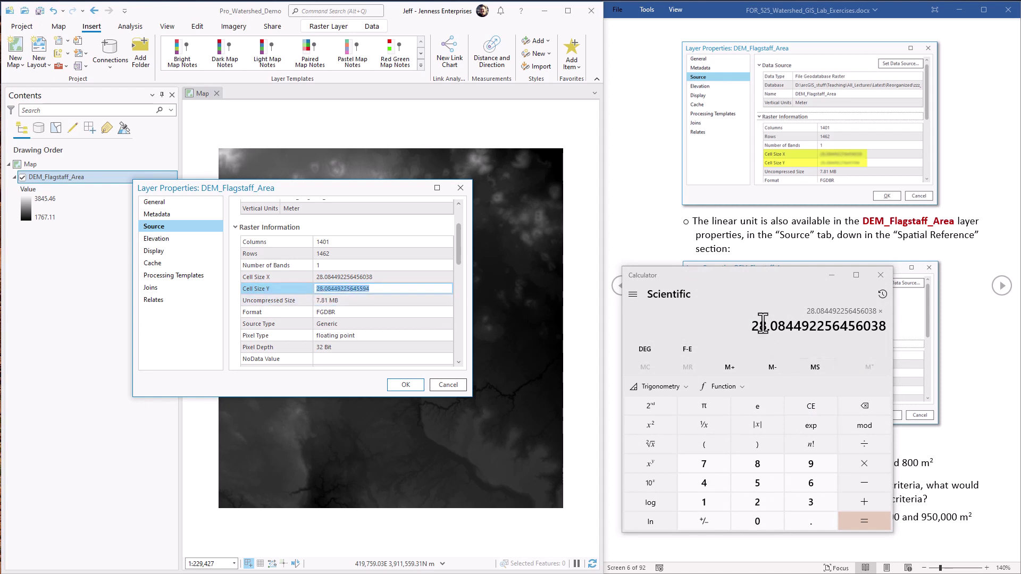
pyautogui.click(727, 324)
pyautogui.hotkey('ctrl', 'v')
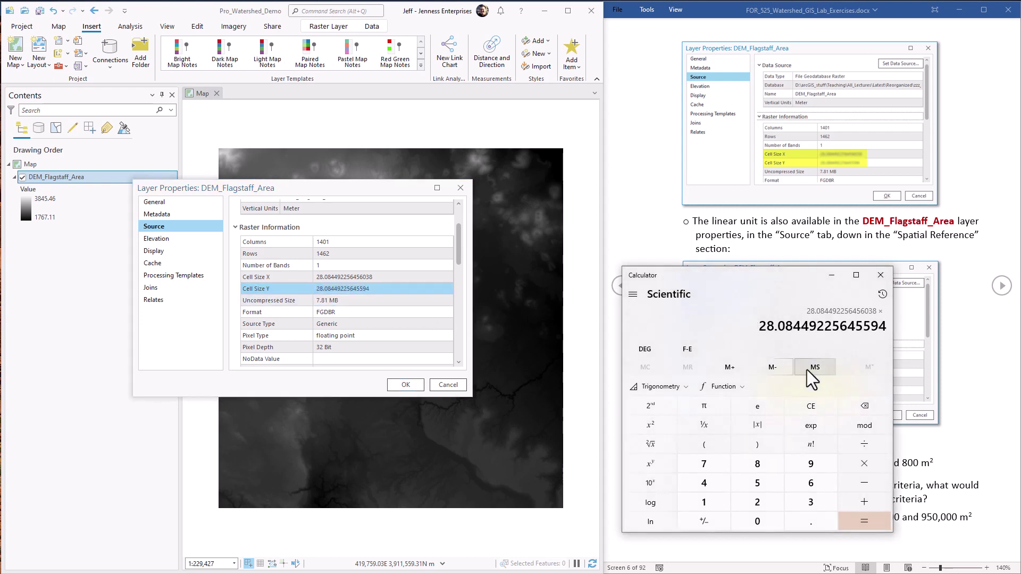
pyautogui.click(866, 518)
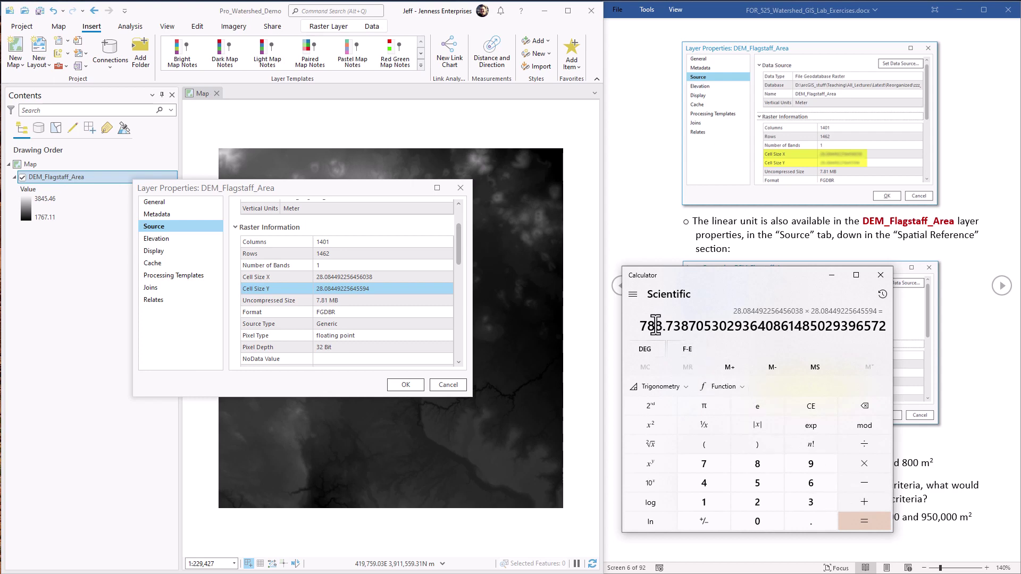
pyautogui.moveTo(642, 327); pyautogui.dragTo(663, 327)
# - Multiply the cell area by 1,200 cells, giving about 946,486 square meters
pyautogui.click(843, 273)
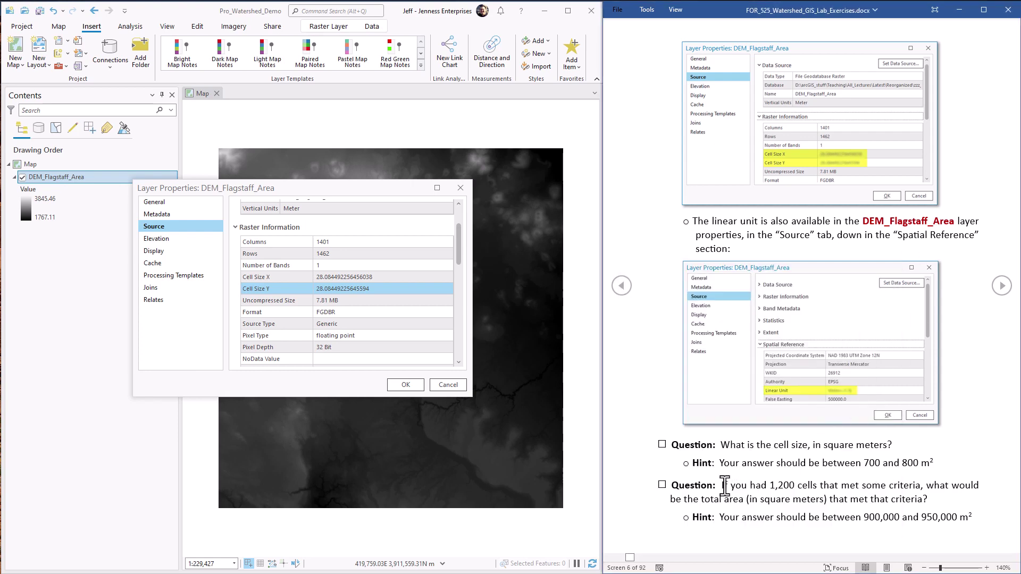
pyautogui.moveTo(728, 485); pyautogui.dragTo(796, 485)
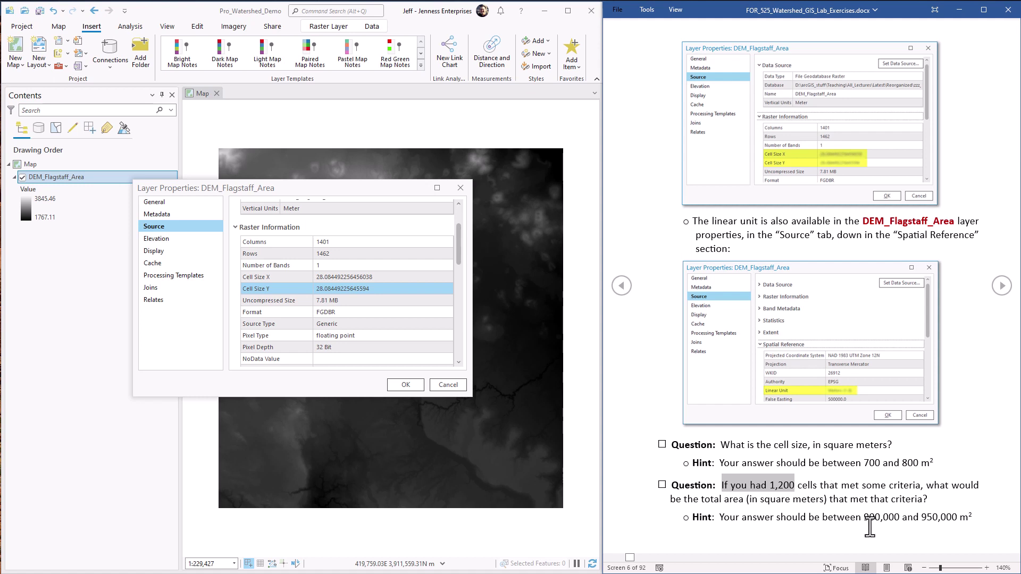
pyautogui.hotkey('alt', 'Tab')
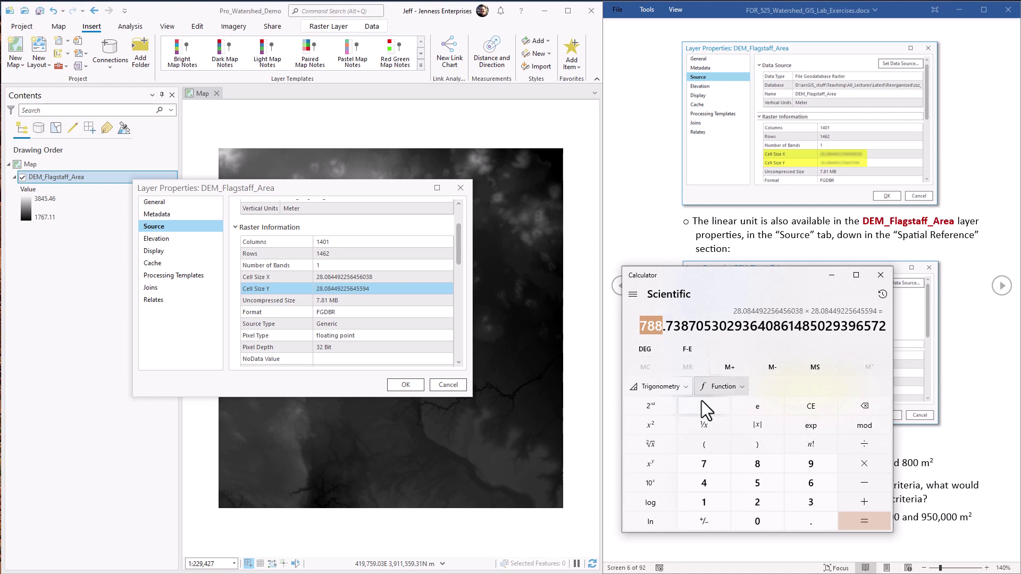
pyautogui.click(860, 466)
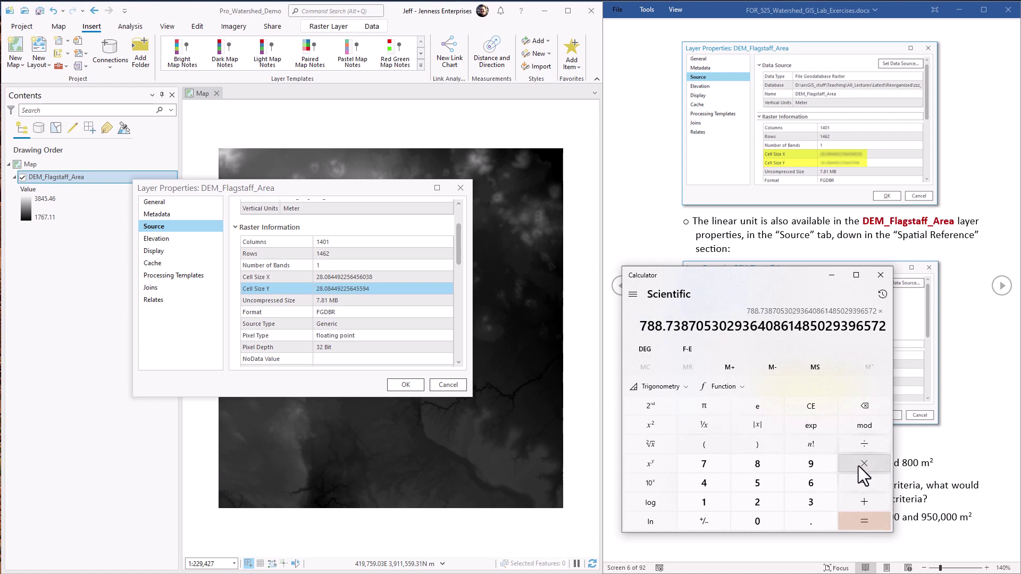
pyautogui.click(707, 504)
pyautogui.click(750, 502)
pyautogui.click(758, 521)
pyautogui.click(758, 520)
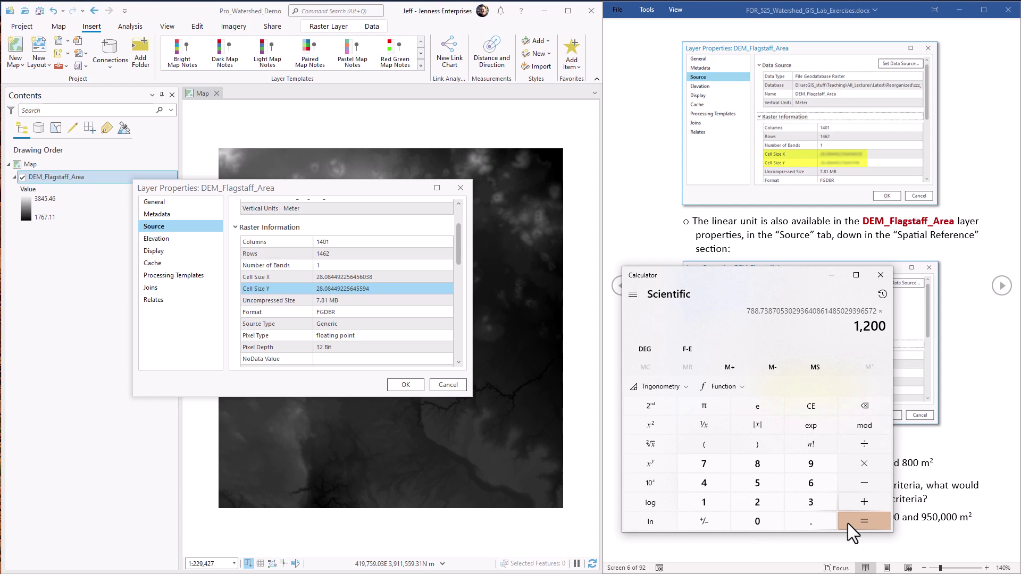
pyautogui.click(860, 520)
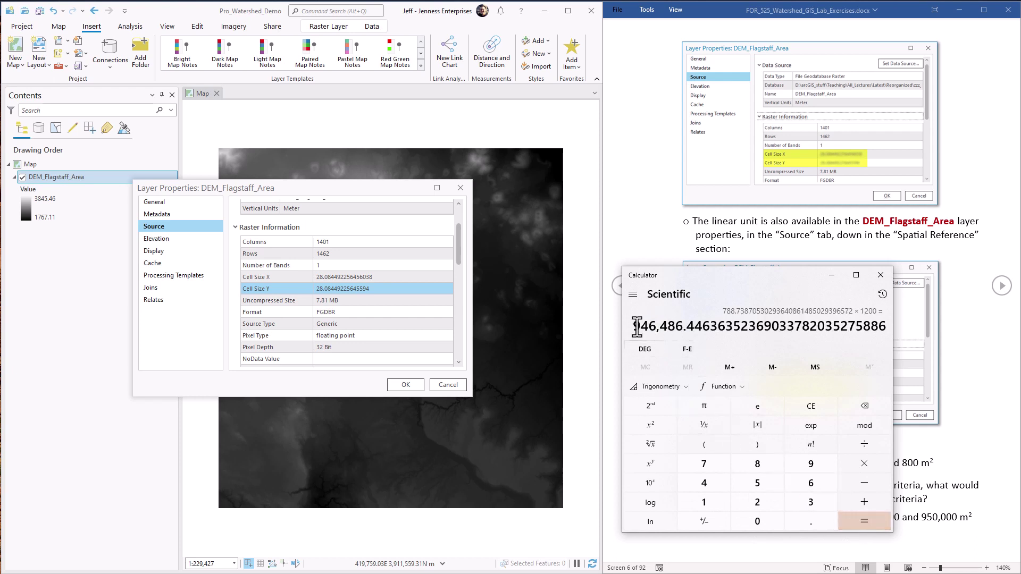
pyautogui.moveTo(633, 326); pyautogui.dragTo(687, 326)
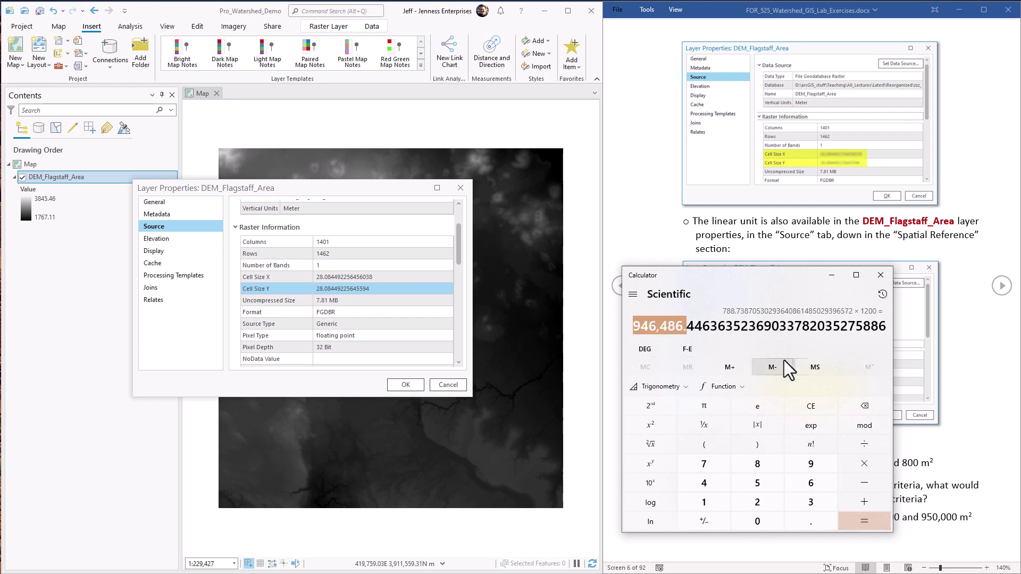
pyautogui.click(796, 232)
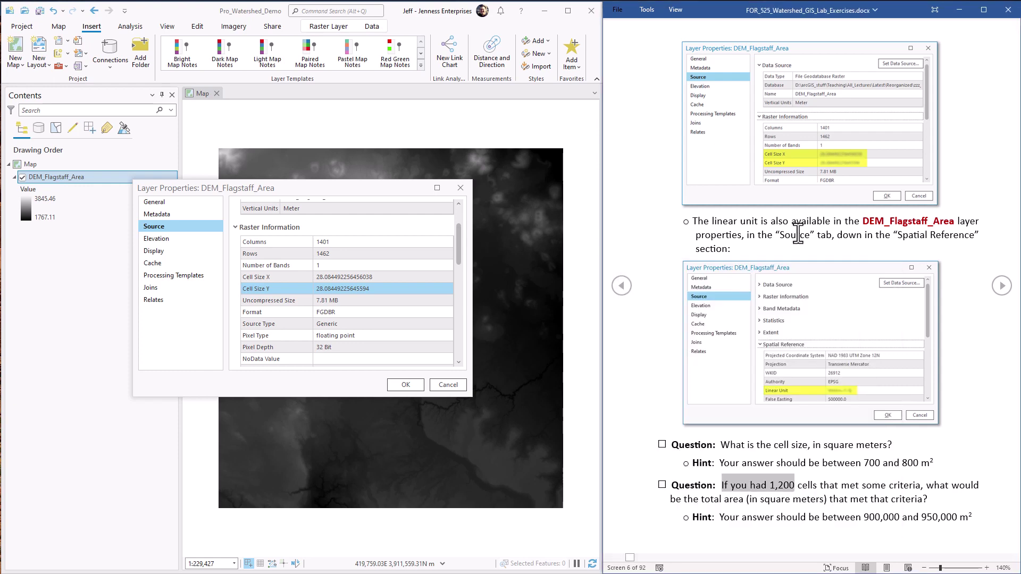
# - Multiply 946,486 m² by the copied 0.00024710538147 factor, giving about 233.88 acres
pyautogui.click(1003, 287)
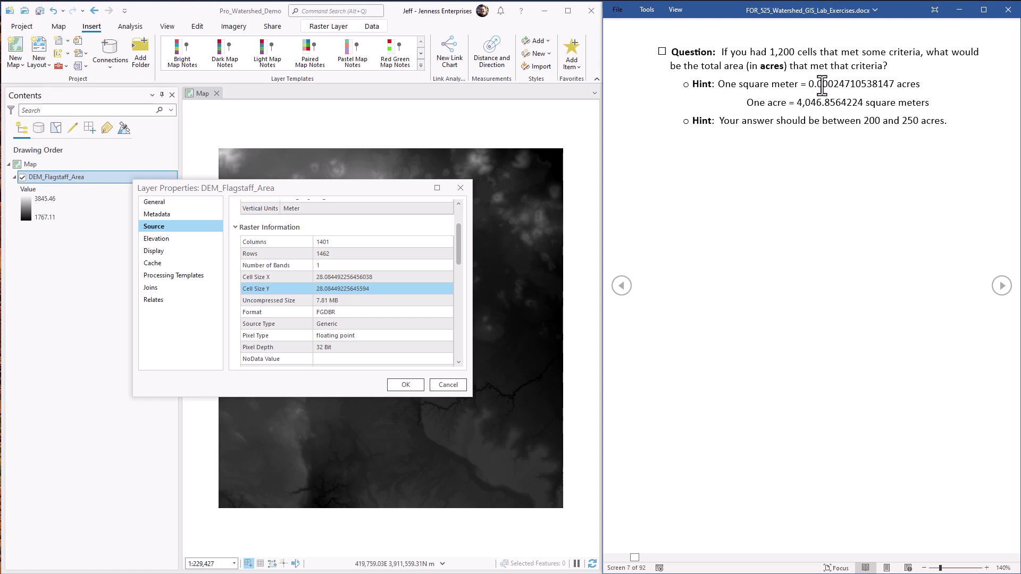
pyautogui.moveTo(809, 85); pyautogui.dragTo(896, 85)
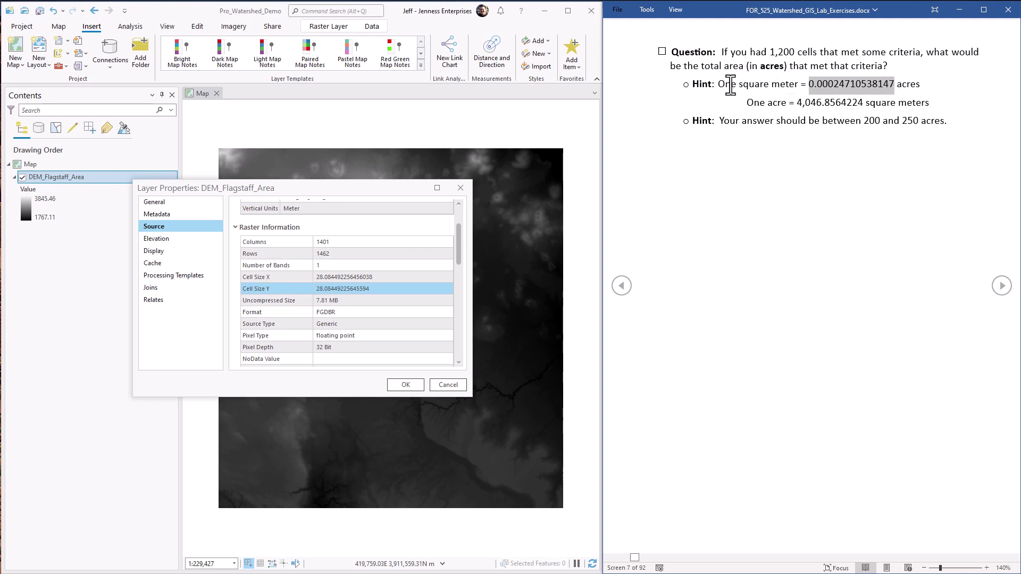
pyautogui.rightClick(830, 93)
pyautogui.click(851, 97)
pyautogui.hotkey('alt', 'Tab')
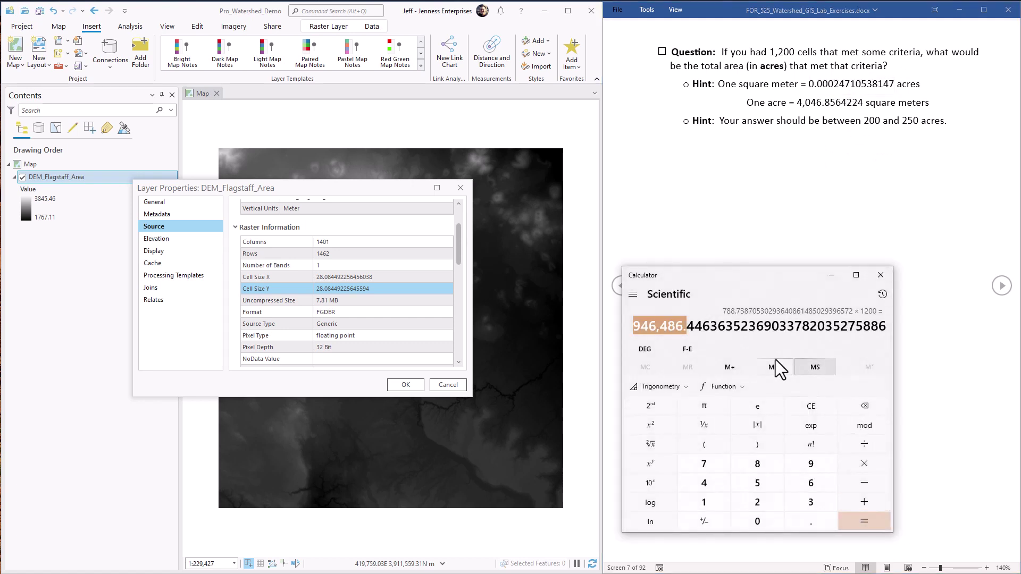
pyautogui.click(861, 464)
pyautogui.hotkey('ctrl', 'v')
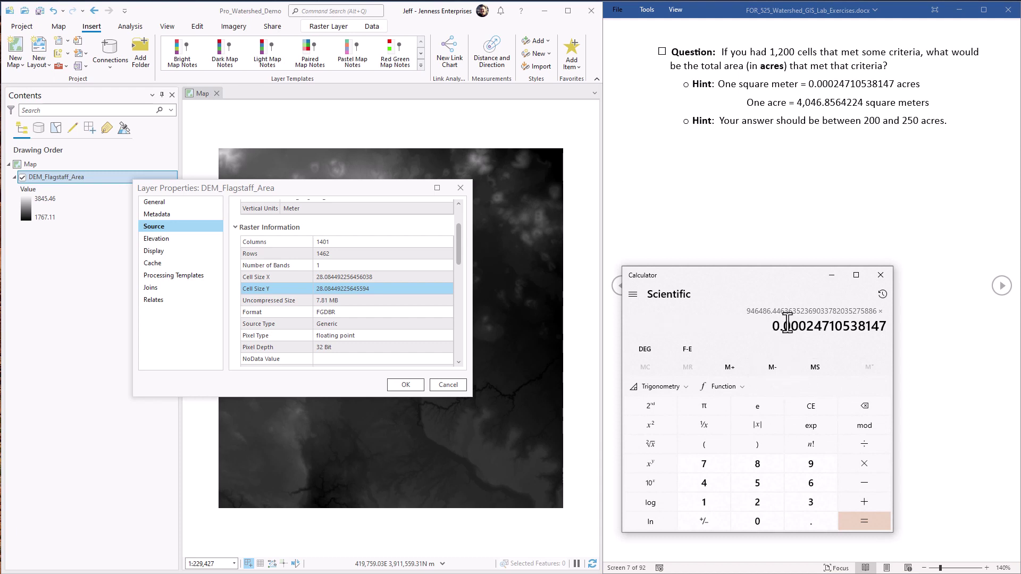
pyautogui.click(864, 520)
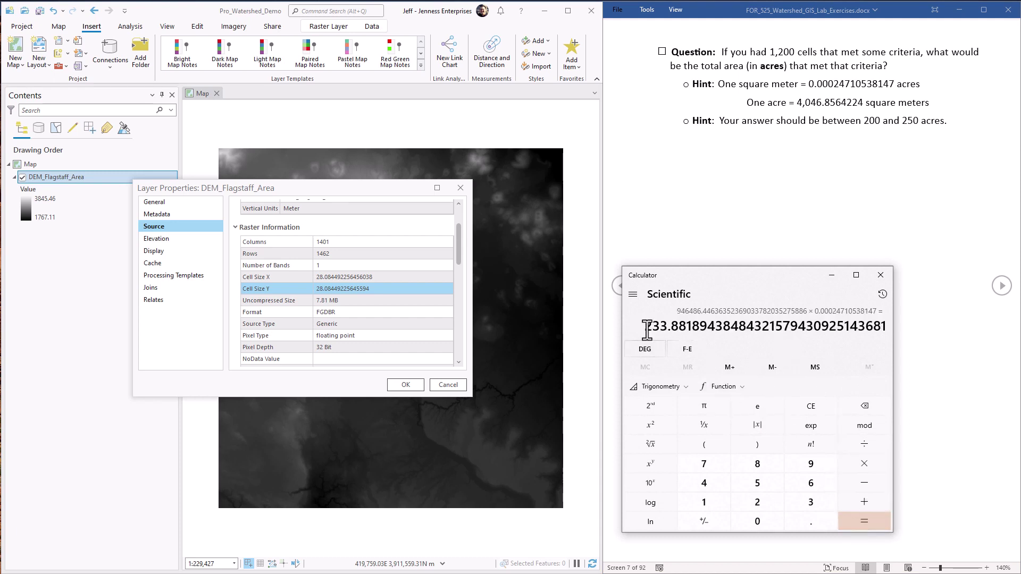
pyautogui.moveTo(643, 327); pyautogui.dragTo(668, 327)
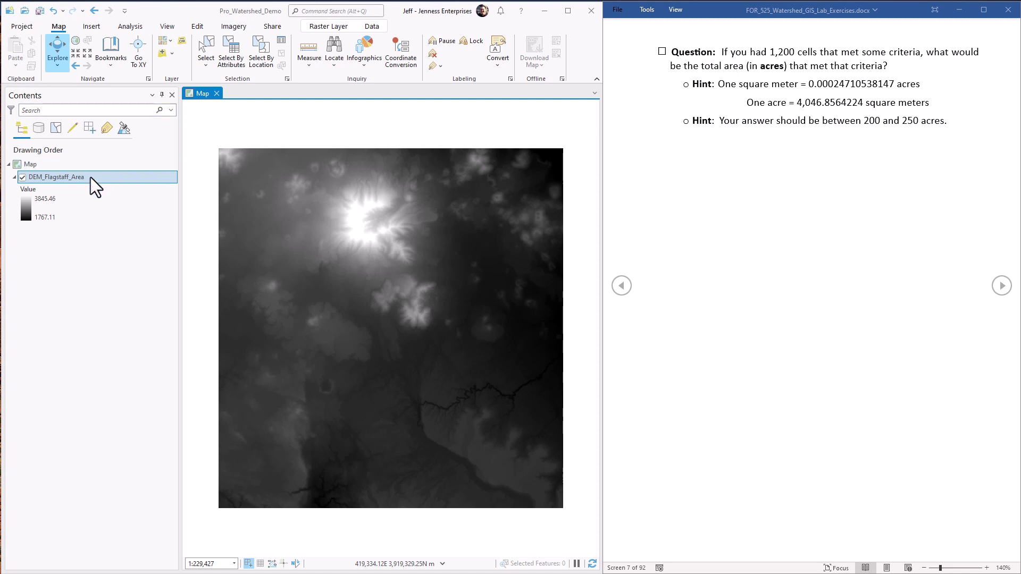
# - Add the Hillshade_Flagstaff_Area raster from Watershed_Data.gdb to the map
pyautogui.click(159, 54)
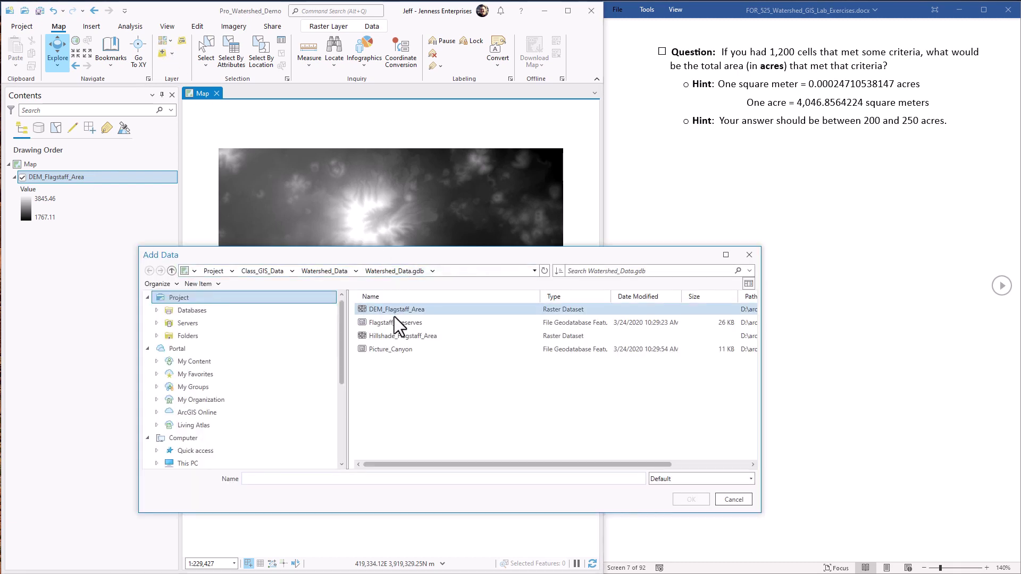
pyautogui.click(394, 337)
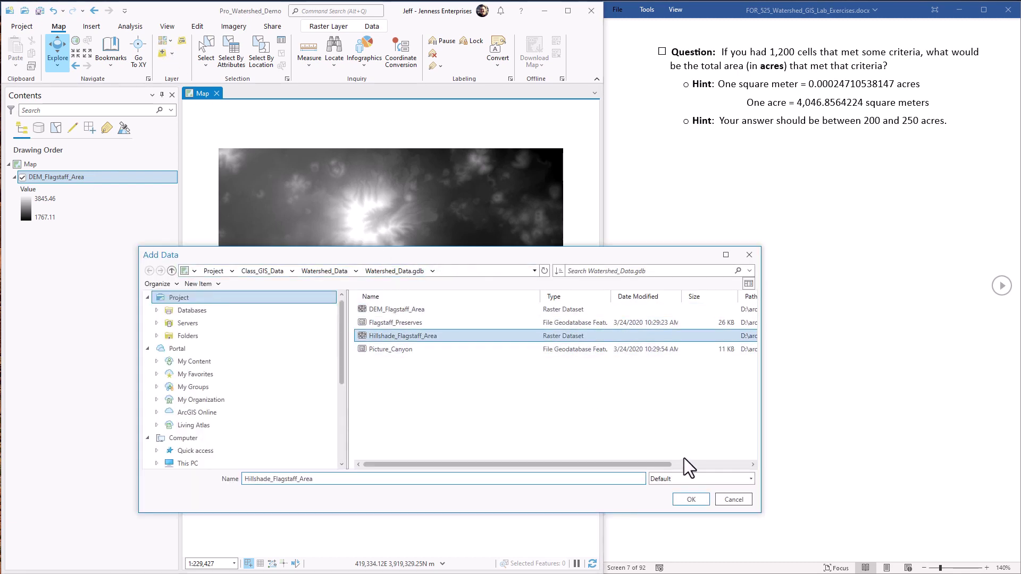
pyautogui.click(691, 500)
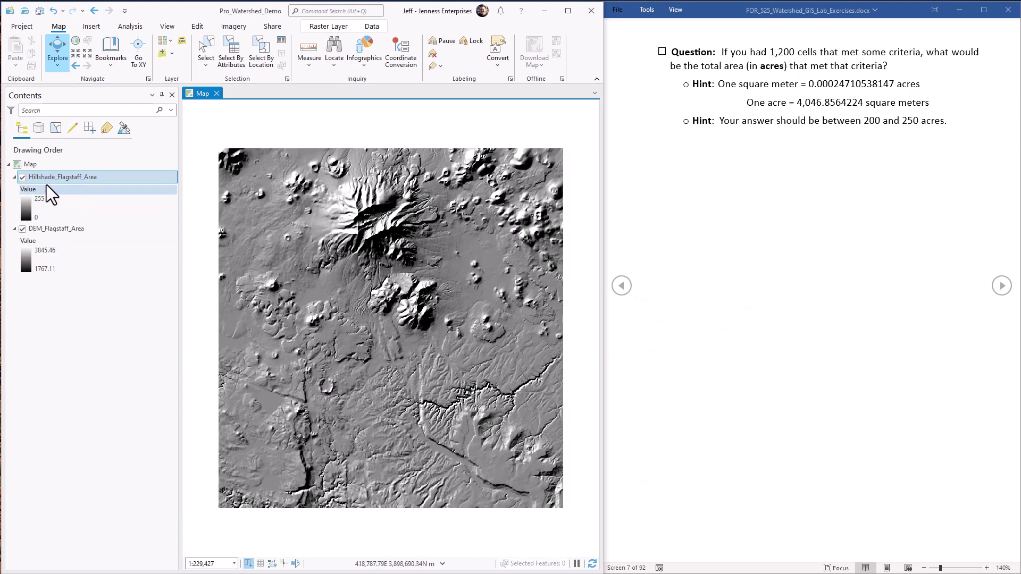
# - Open the hillshade attribute table and inspect the Value and Count of the first rows
pyautogui.hotkey('ctrl', 't')
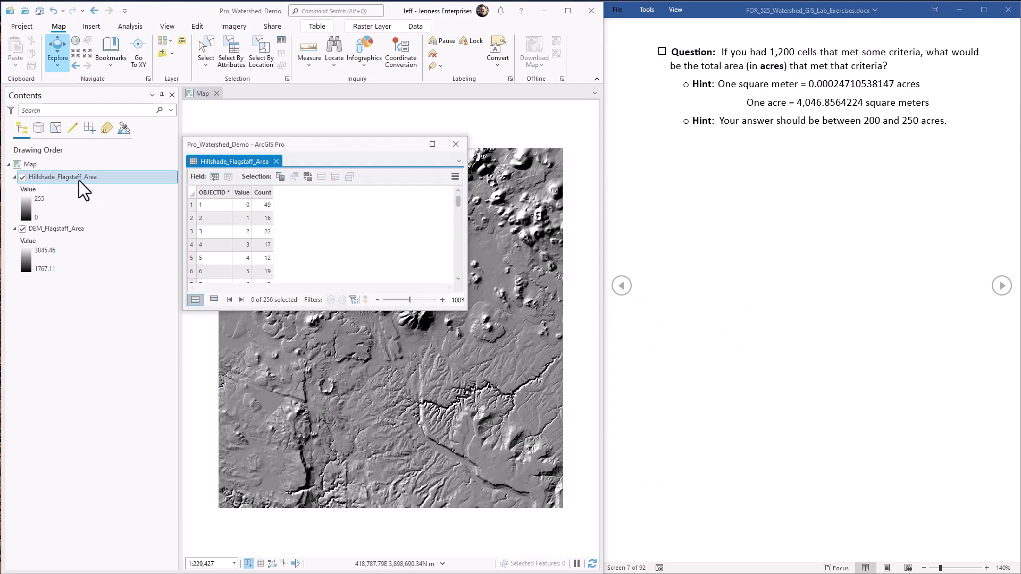
pyautogui.click(244, 206)
pyautogui.click(271, 206)
pyautogui.click(267, 219)
# - Select rows by attribute where Value is less than 50, selecting 50 of 256 rows
pyautogui.click(280, 177)
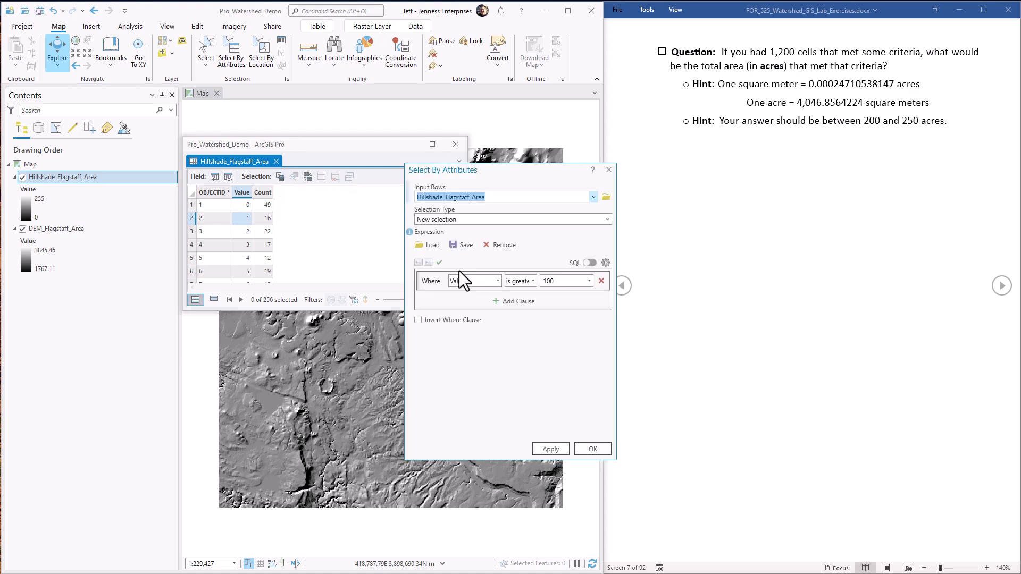
pyautogui.click(528, 281)
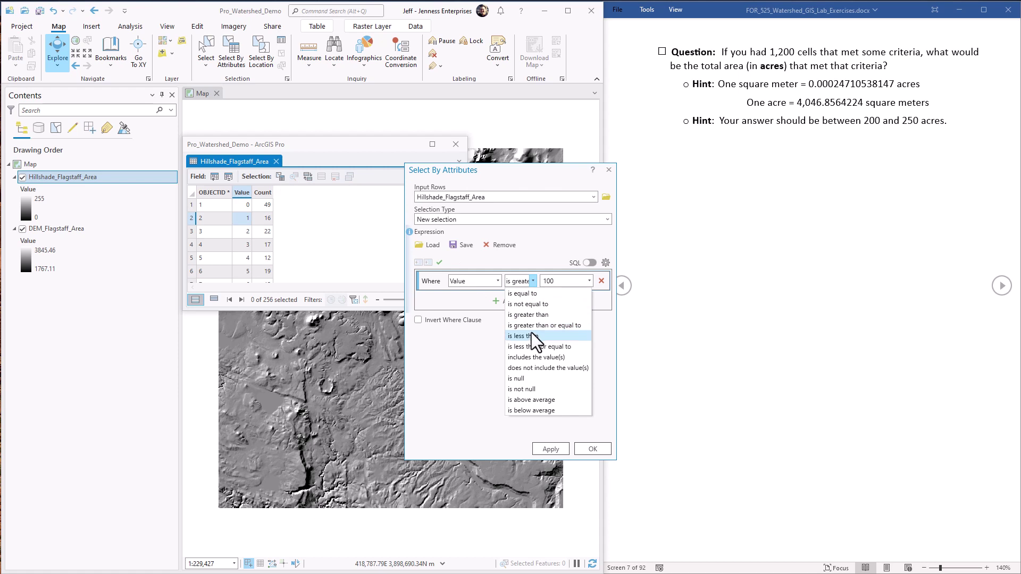
pyautogui.click(531, 334)
pyautogui.click(575, 286)
pyautogui.write('5')
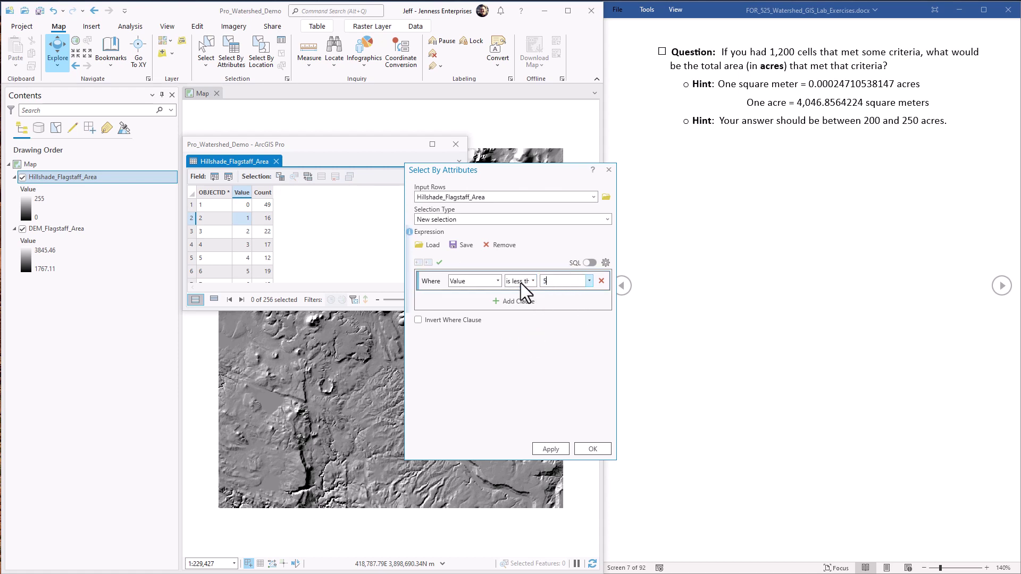
pyautogui.write('0')
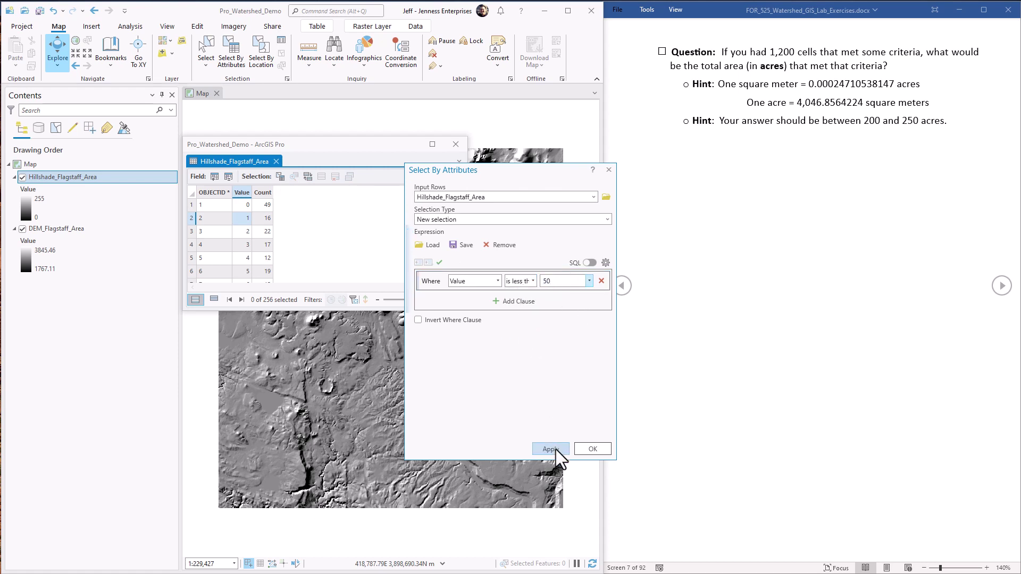
pyautogui.click(556, 449)
pyautogui.click(592, 449)
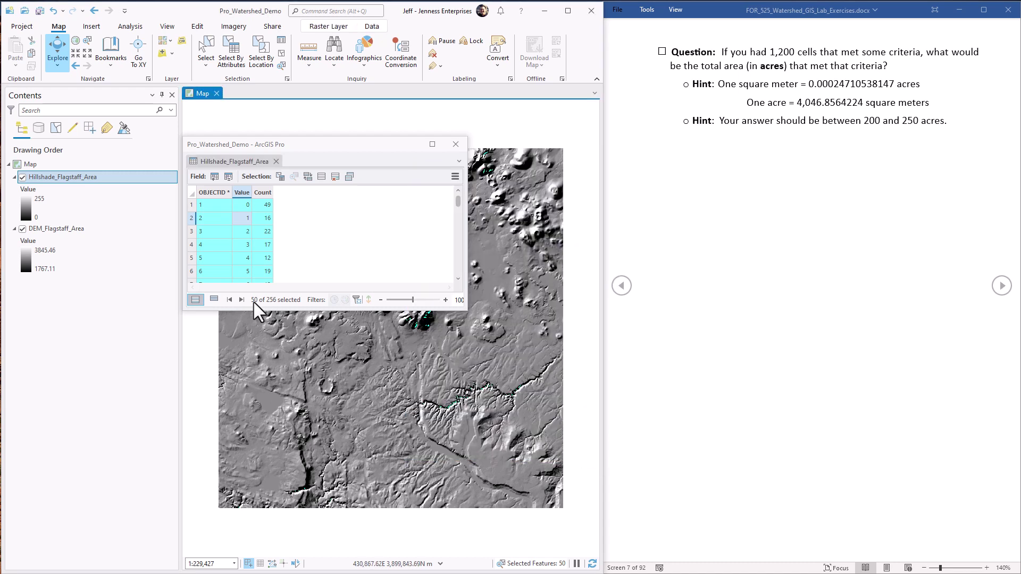
# - Chart Count field statistics and highlight the selection Sum of 3,287 cells
pyautogui.click(264, 192)
pyautogui.rightClick(264, 190)
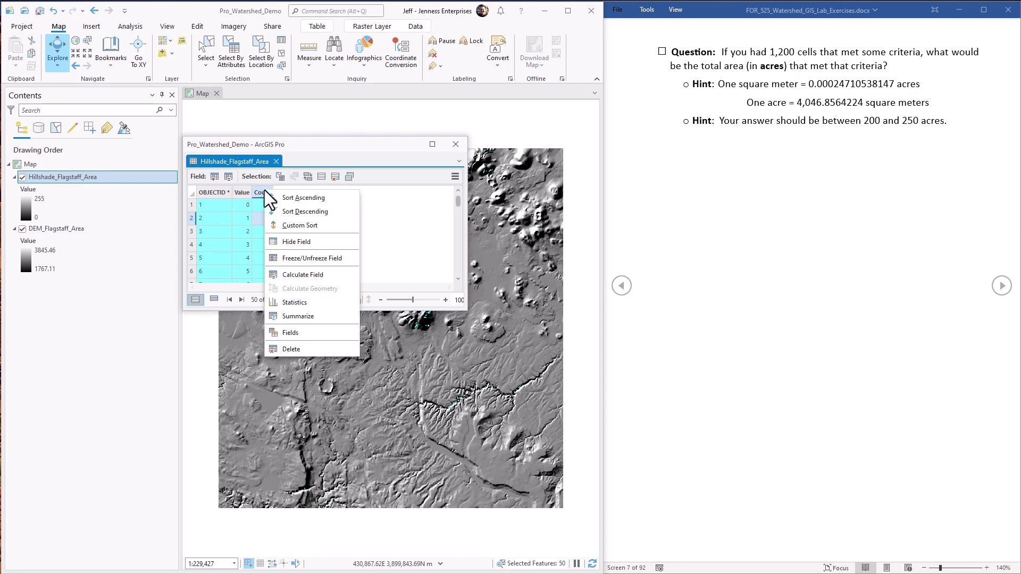
pyautogui.click(293, 303)
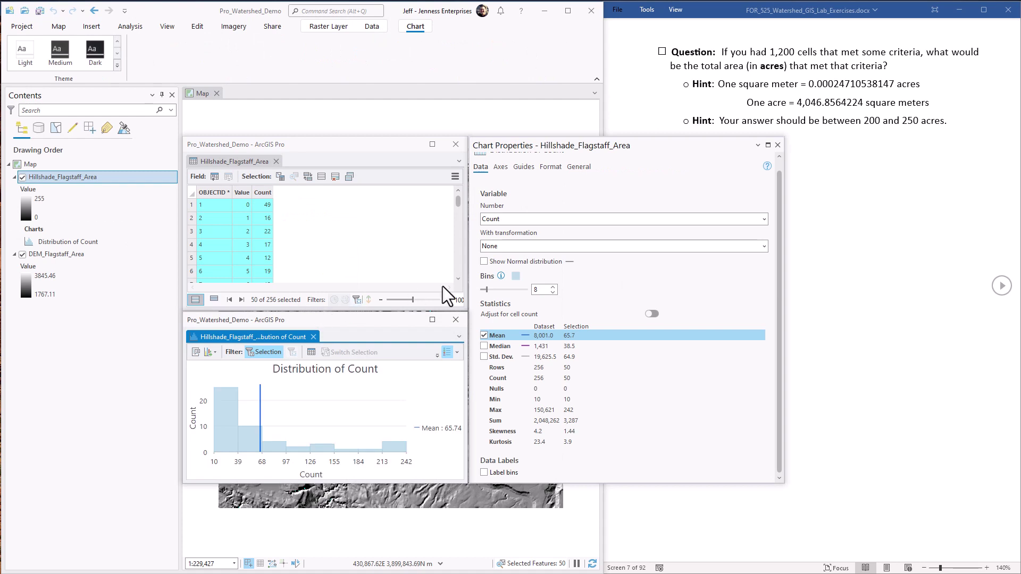
pyautogui.click(577, 423)
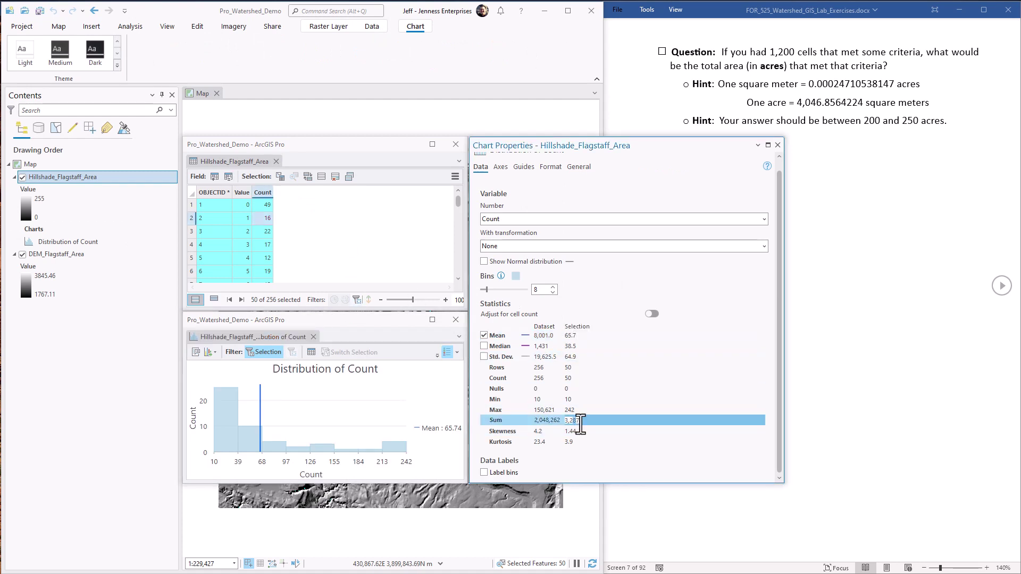
pyautogui.moveTo(579, 420); pyautogui.dragTo(569, 421)
pyautogui.click(579, 421)
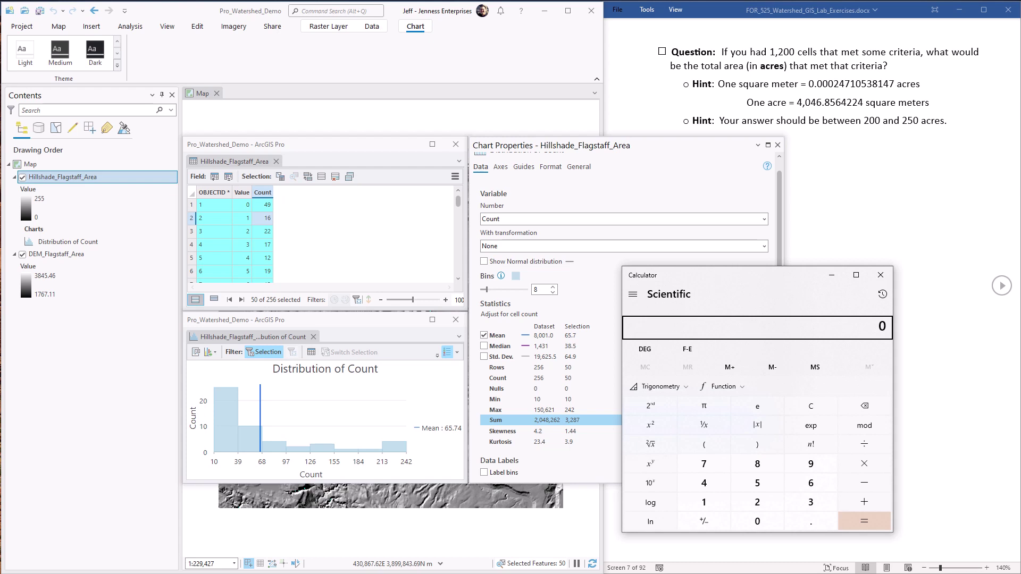
# - Recompute the cell area by multiplying the pasted cell width and height values
pyautogui.click(798, 329)
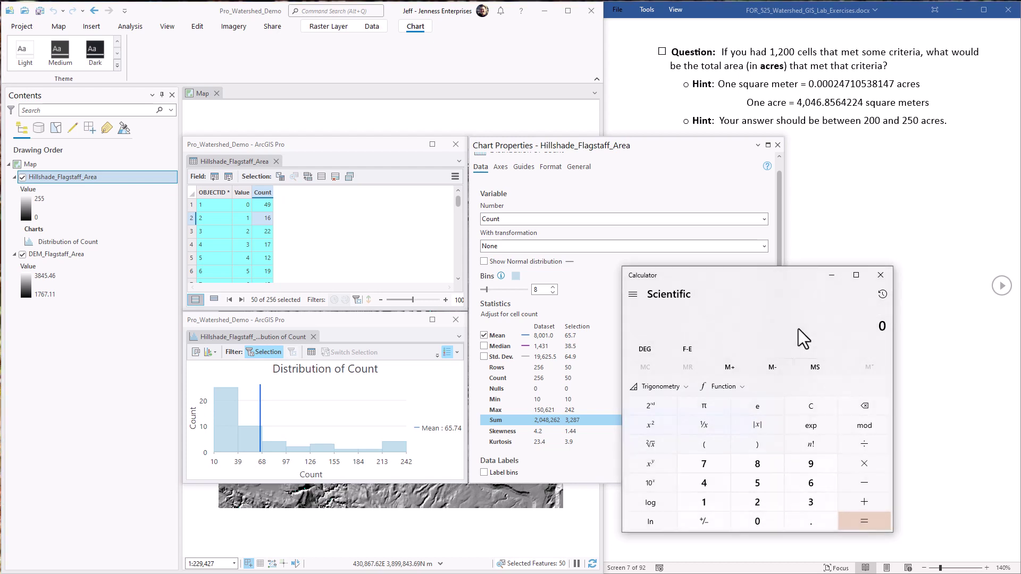
pyautogui.write('28.084492256456038')
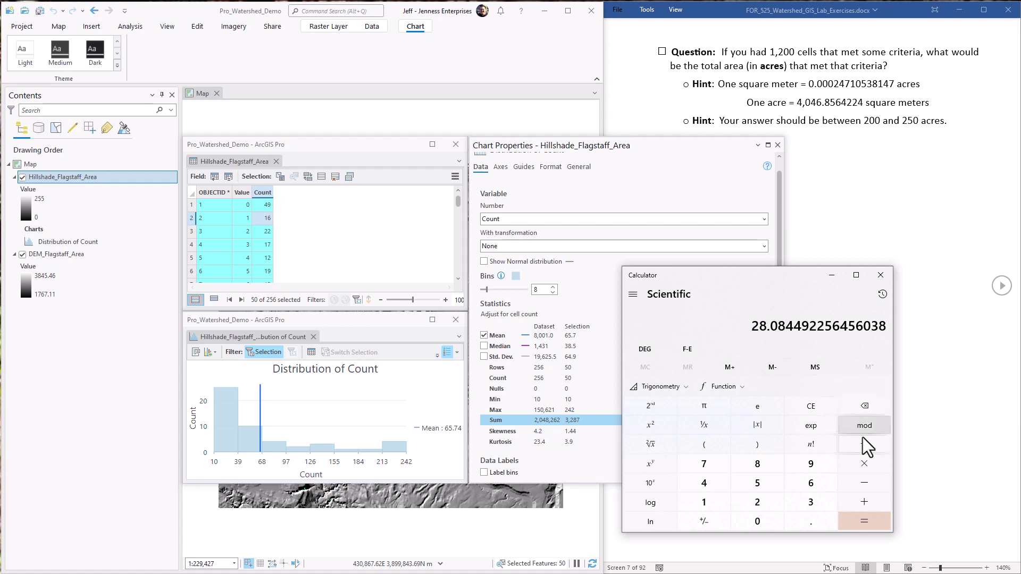
pyautogui.click(867, 468)
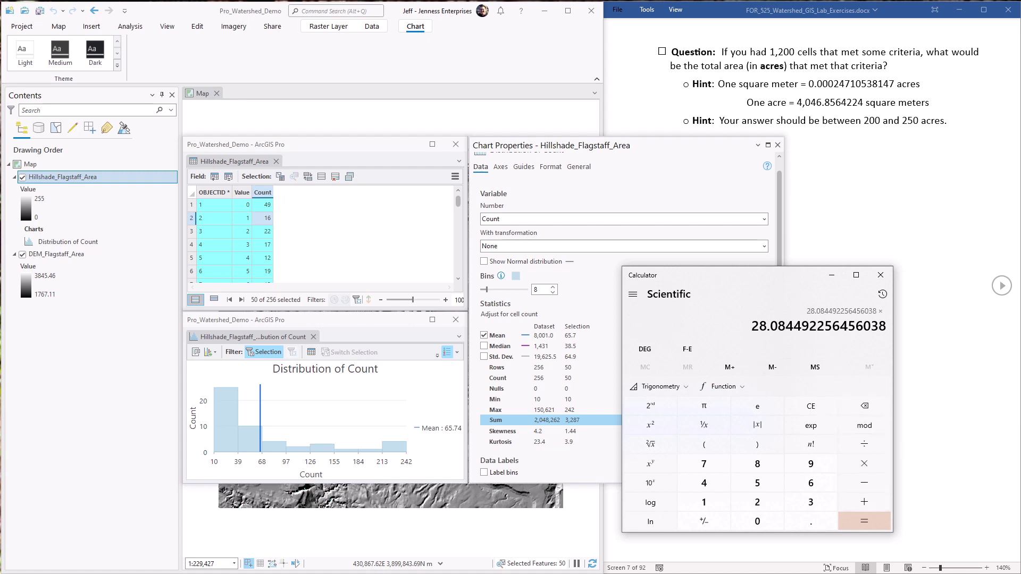
pyautogui.write('28.08449225645594')
pyautogui.click(864, 521)
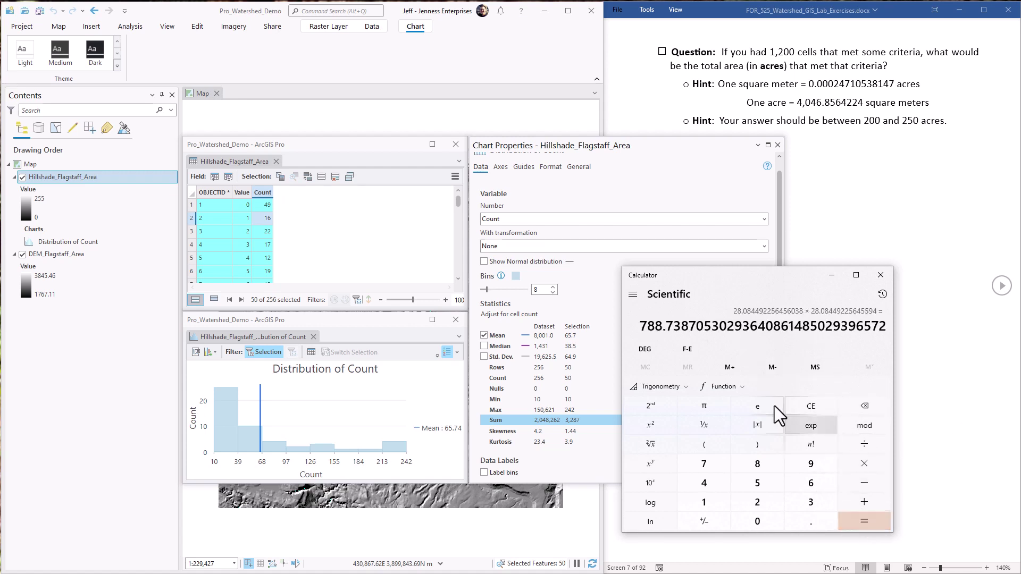
pyautogui.moveTo(665, 326); pyautogui.dragTo(639, 326)
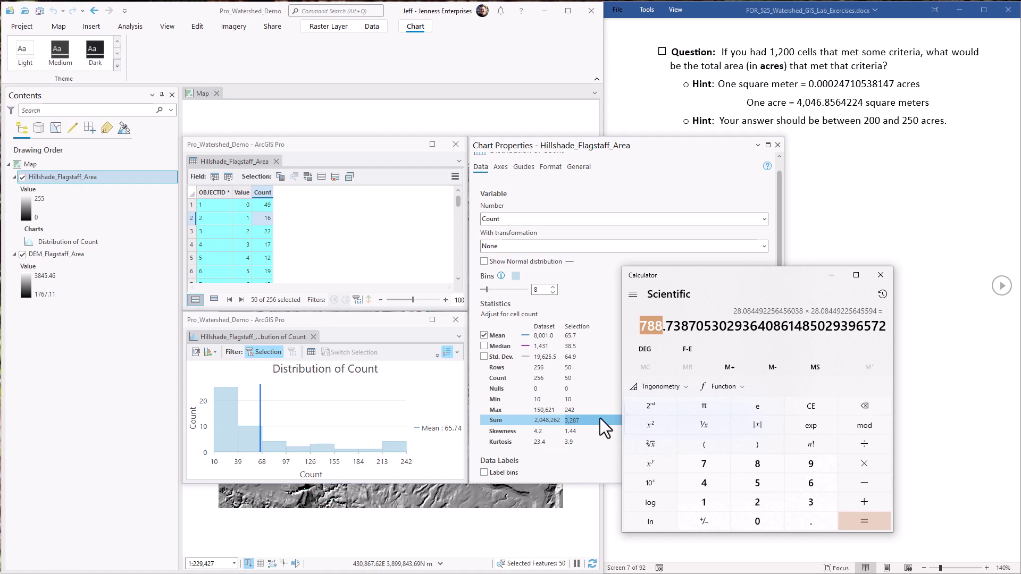
# - Multiply the cell area by 3,287 cells for about 2,592,584 square meters
pyautogui.click(869, 466)
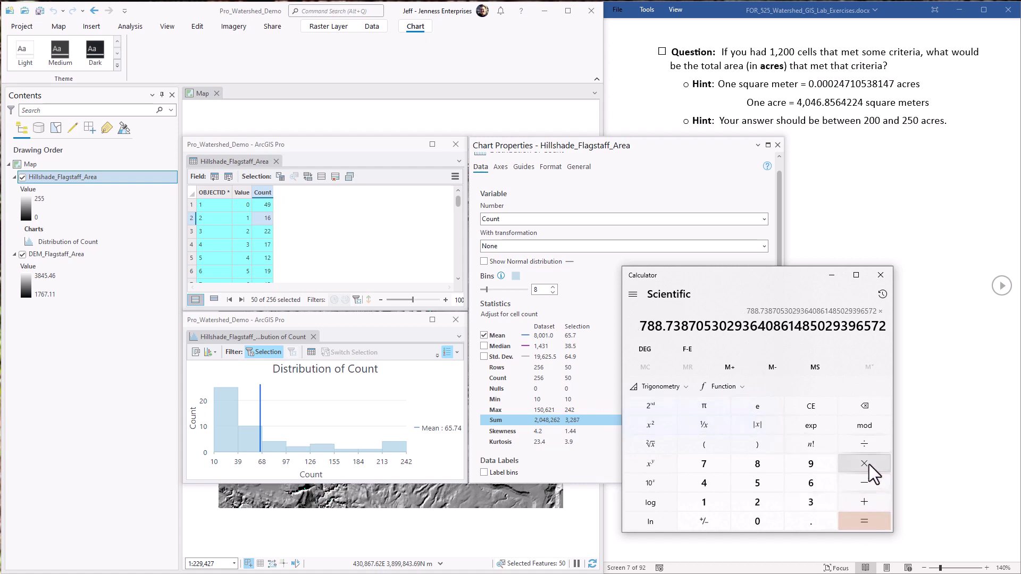
pyautogui.click(812, 502)
pyautogui.click(769, 503)
pyautogui.click(757, 464)
pyautogui.click(704, 464)
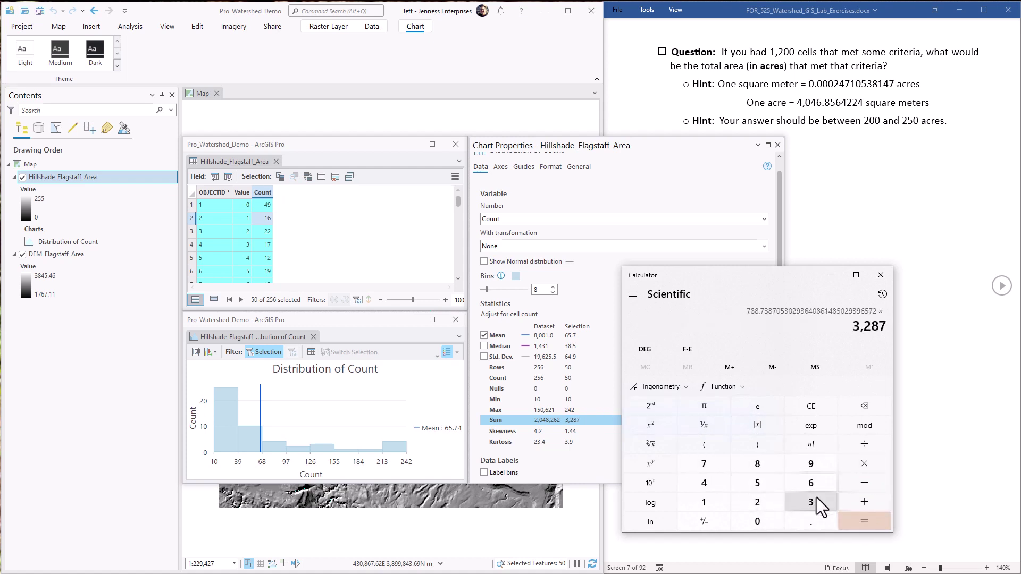
pyautogui.click(861, 522)
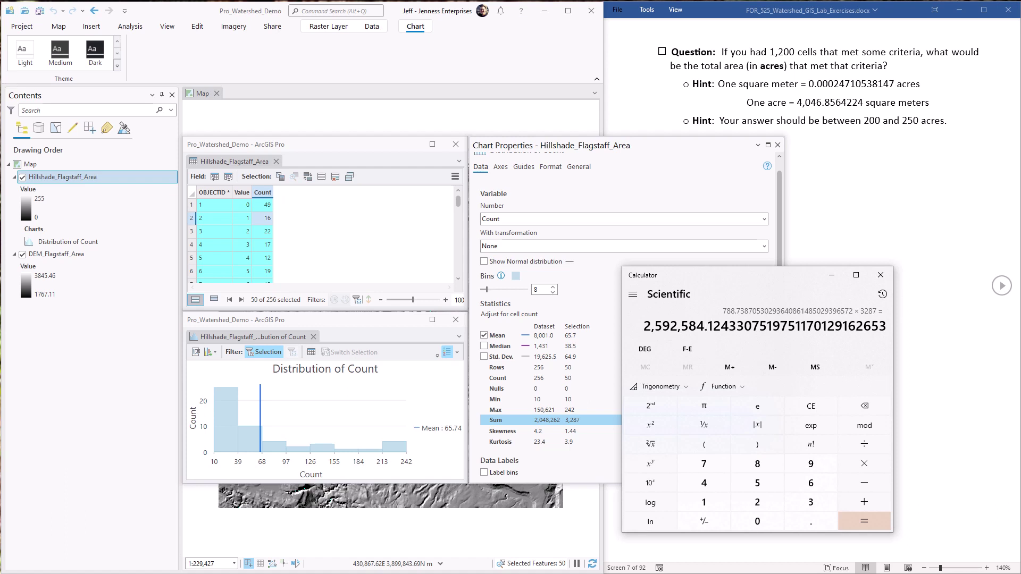
# - Convert the total with the 0.00024710538147 factor, giving about 640.64 acres
pyautogui.click(813, 91)
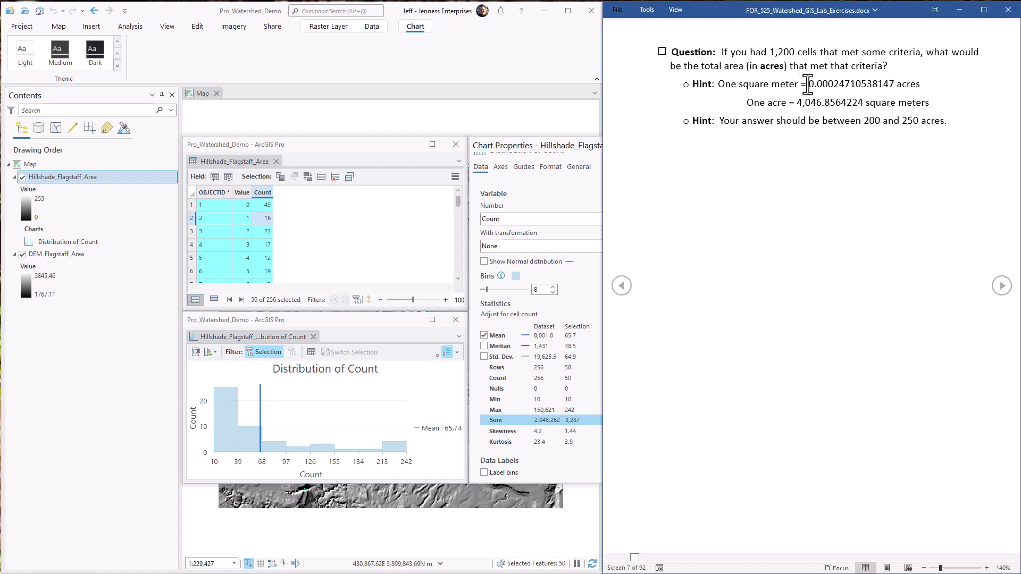
pyautogui.moveTo(808, 84); pyautogui.dragTo(889, 87)
pyautogui.hotkey('ctrl', 'c')
pyautogui.hotkey('alt', 'Tab')
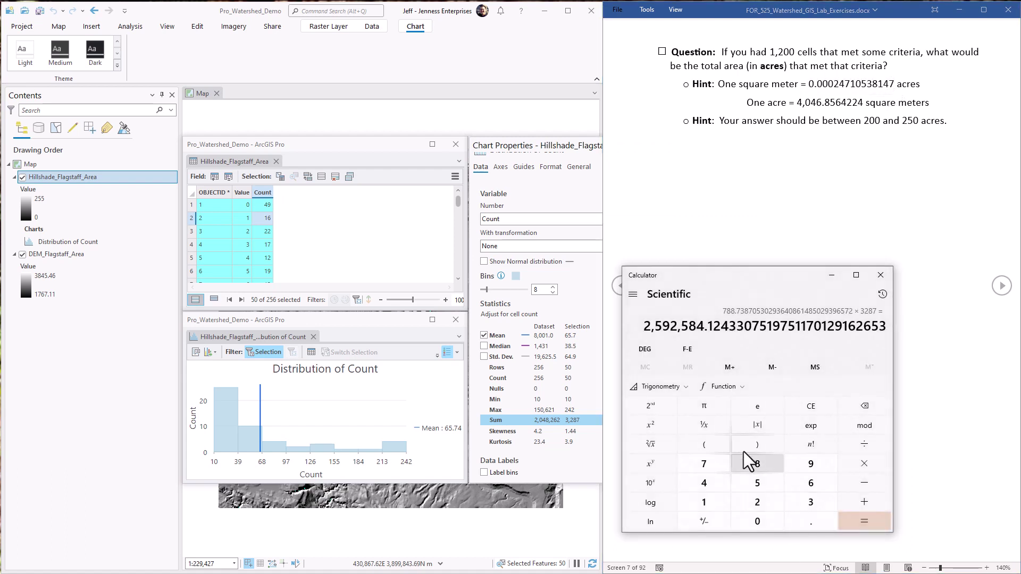
pyautogui.click(862, 462)
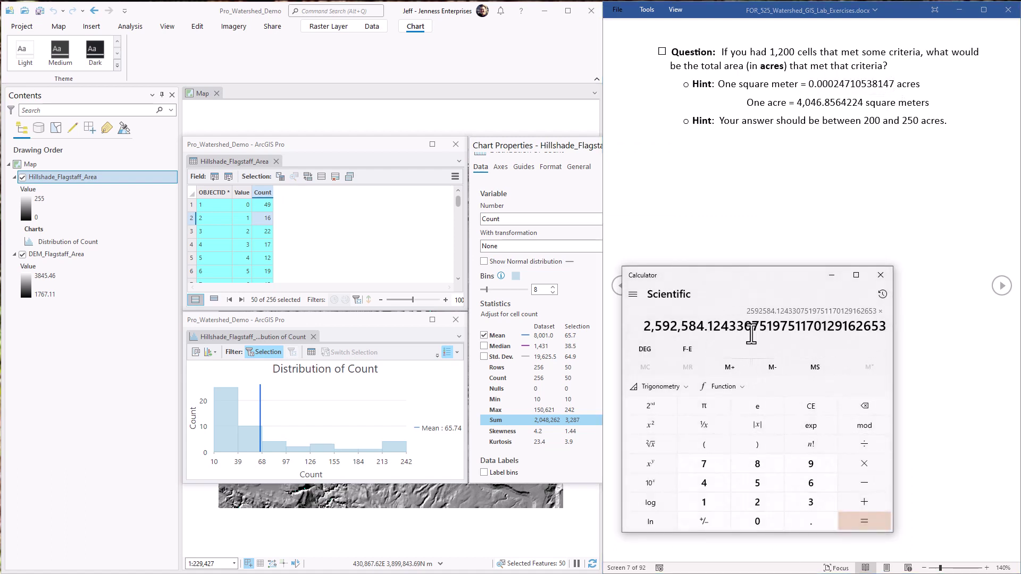
pyautogui.hotkey('ctrl', 'v')
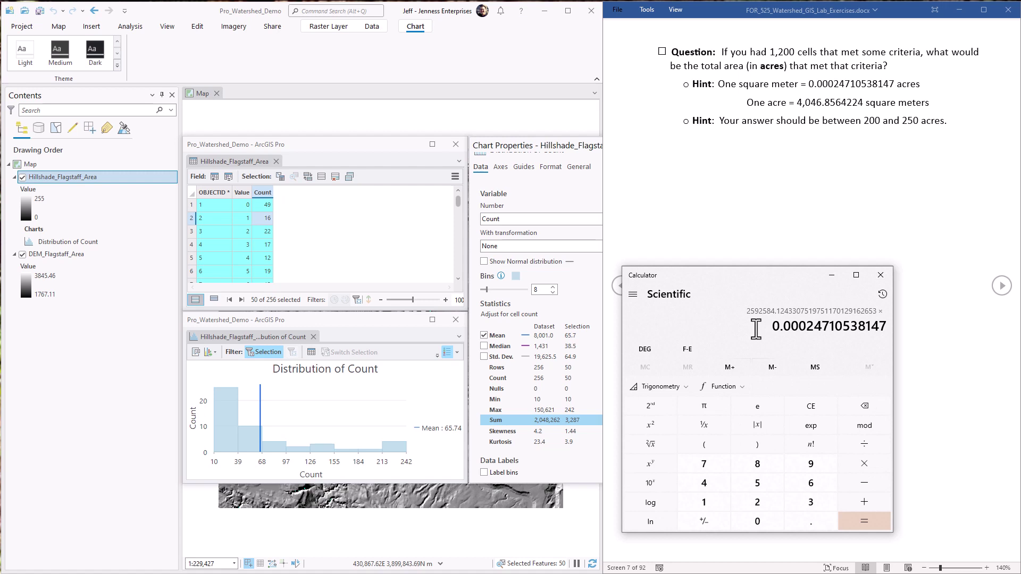
pyautogui.click(860, 522)
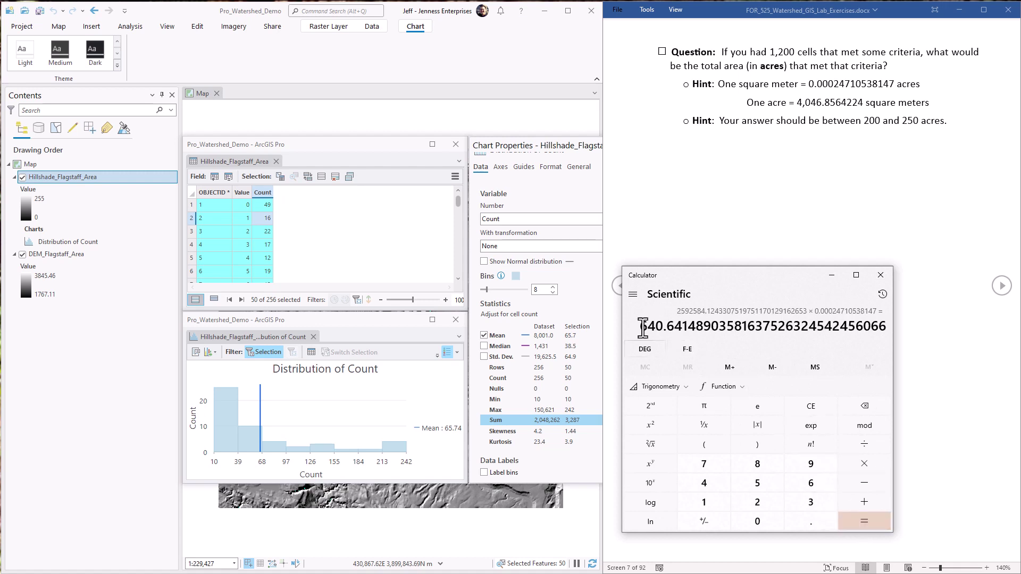
pyautogui.moveTo(638, 327); pyautogui.dragTo(664, 327)
pyautogui.click(24, 283)
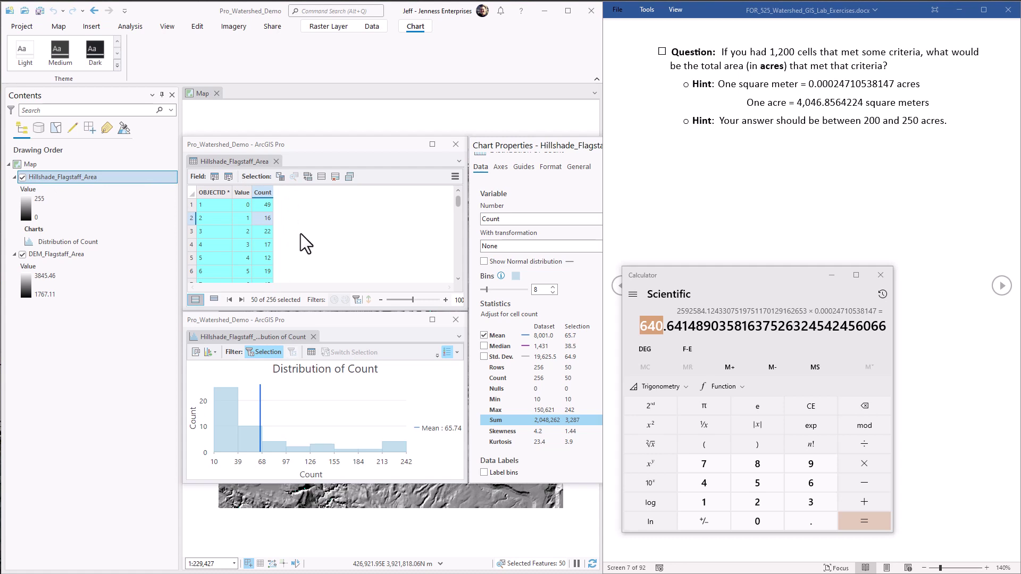
# - Add and save a Double field named Acres in the Hillshade_Flagstaff_Area table
pyautogui.click(216, 177)
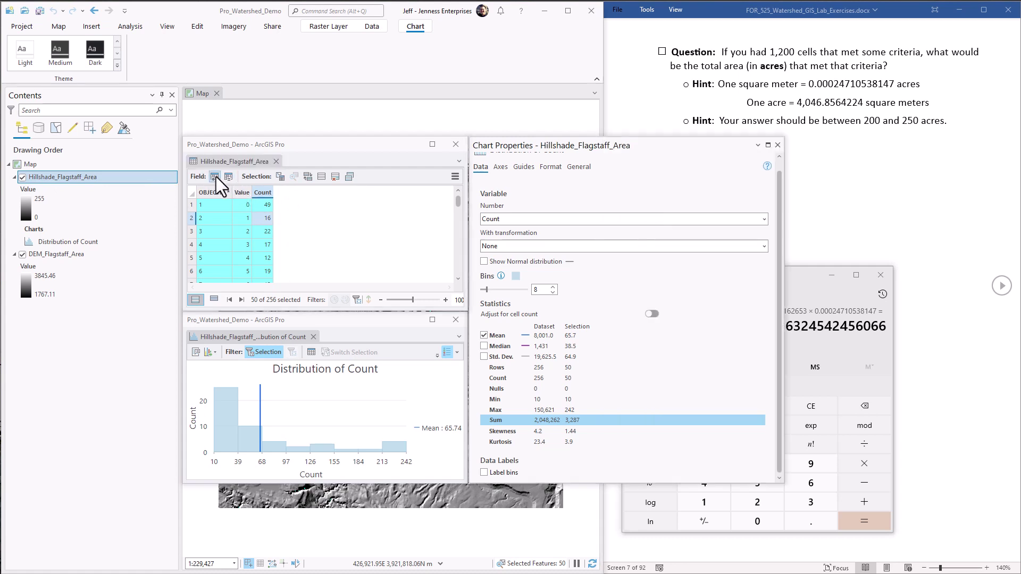
pyautogui.click(215, 176)
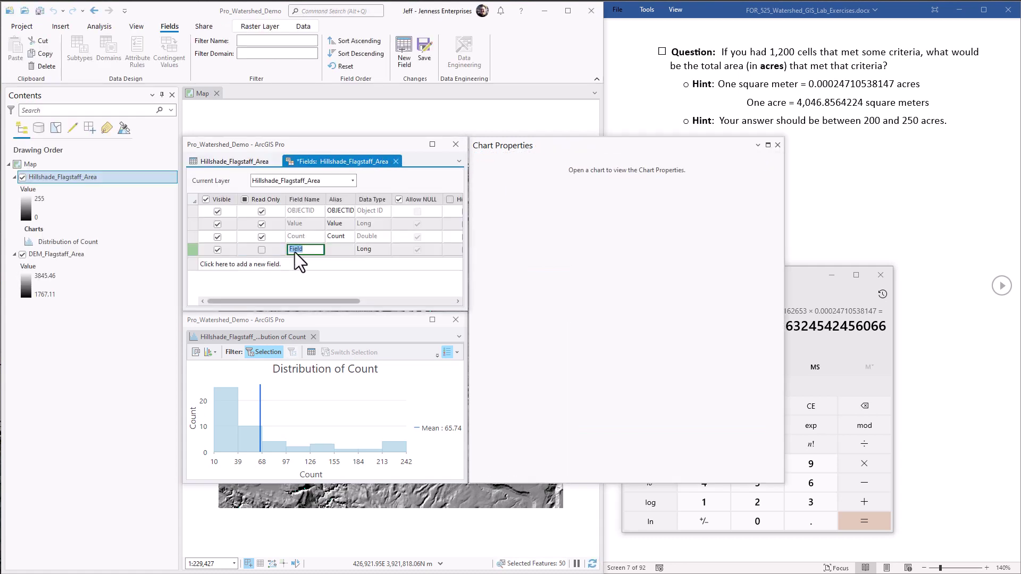
pyautogui.write('Acres')
pyautogui.click(379, 250)
pyautogui.click(378, 248)
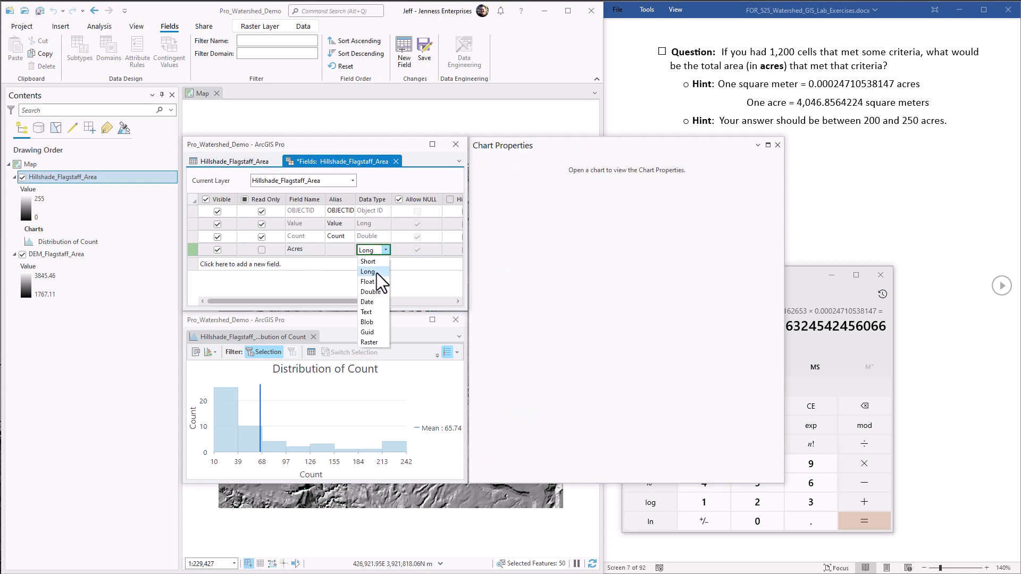
pyautogui.click(374, 293)
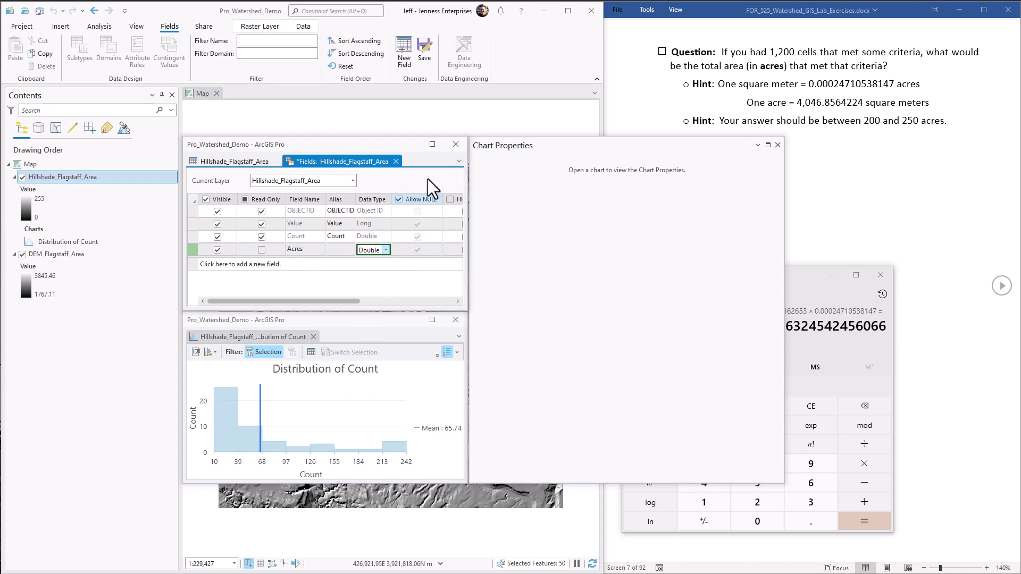
pyautogui.click(426, 49)
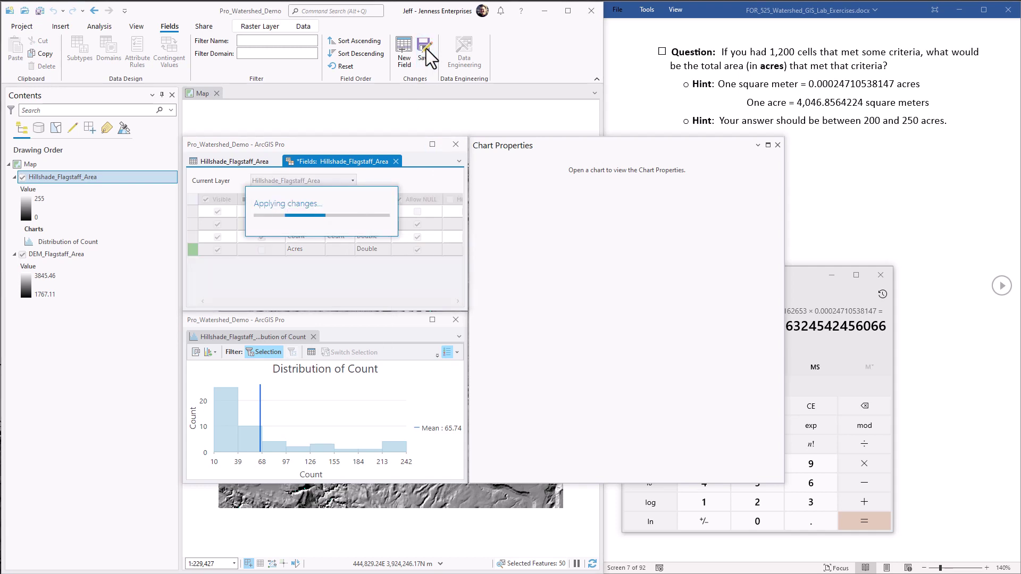
pyautogui.click(392, 161)
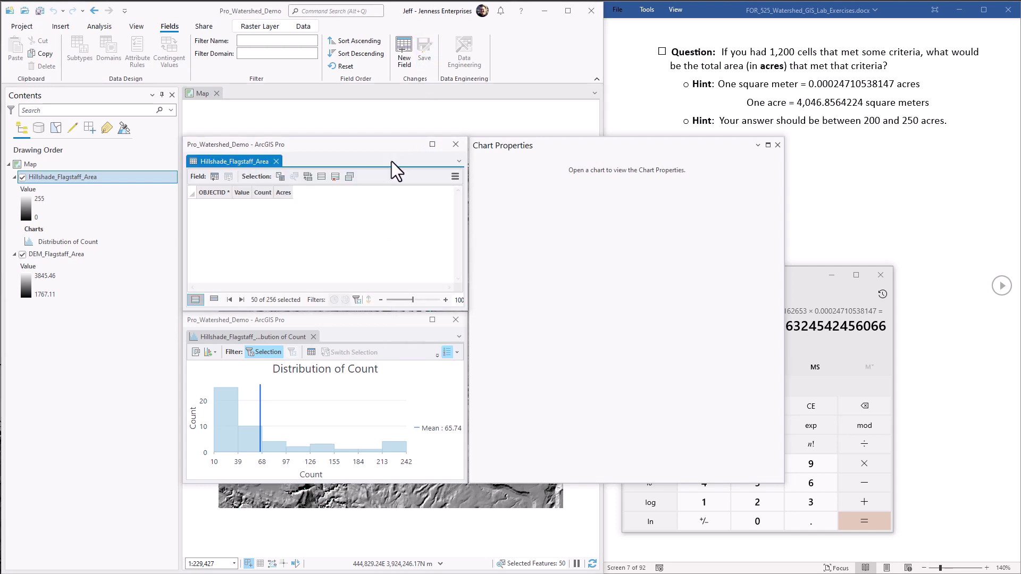
pyautogui.click(234, 159)
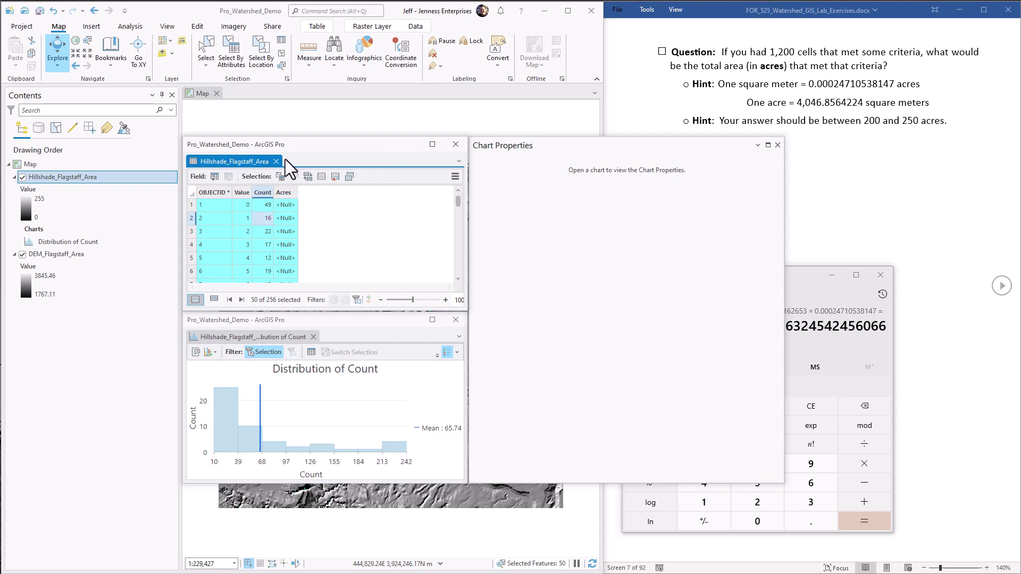
pyautogui.click(585, 288)
pyautogui.rightClick(294, 193)
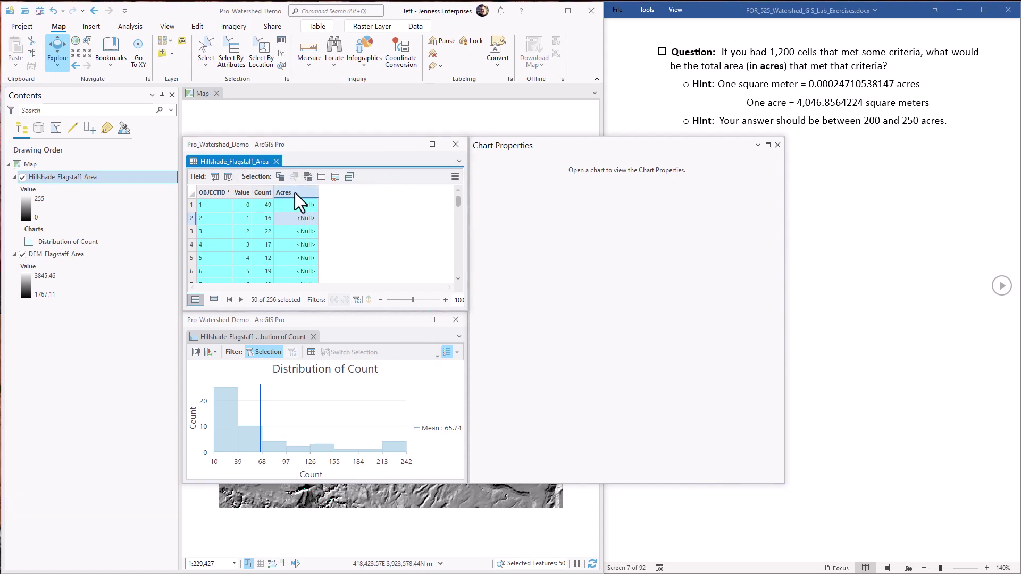
# - Calculate Acres as cellsize * cellsize * 0.00024710538147 * $feature.Count for the selected rows
pyautogui.click(341, 278)
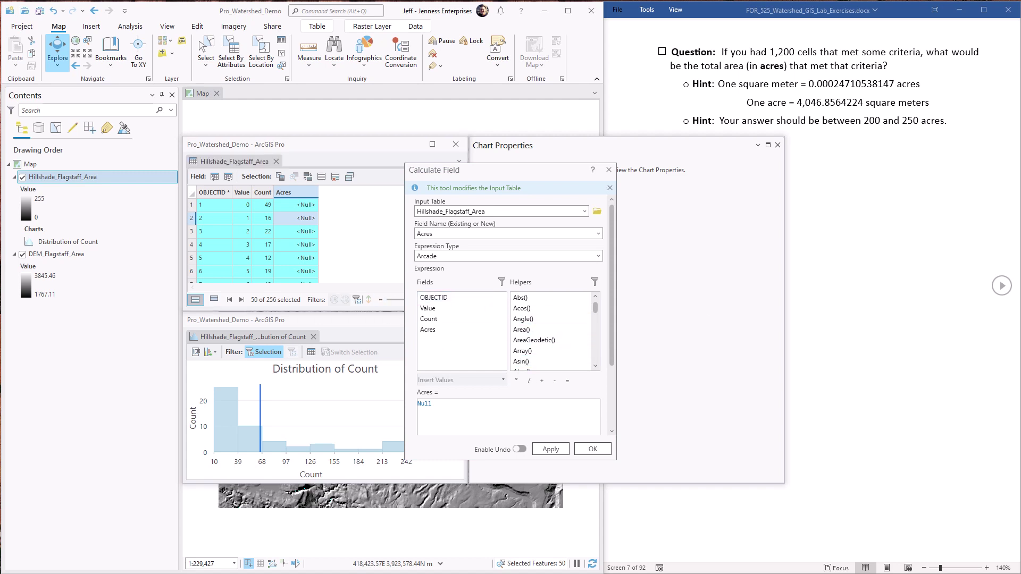
pyautogui.moveTo(444, 404); pyautogui.dragTo(406, 401)
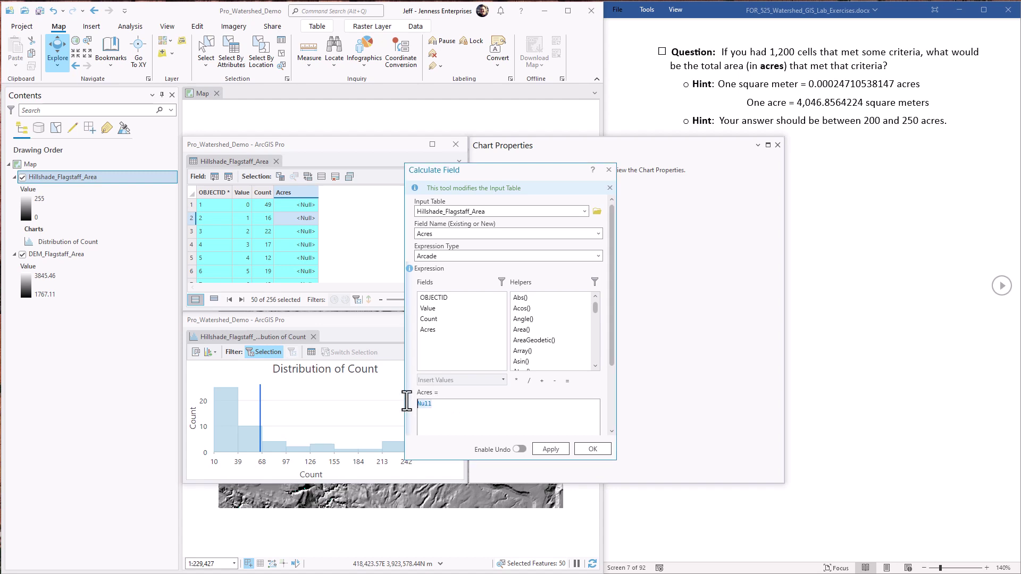
pyautogui.hotkey('ctrl', 'v')
pyautogui.write('*')
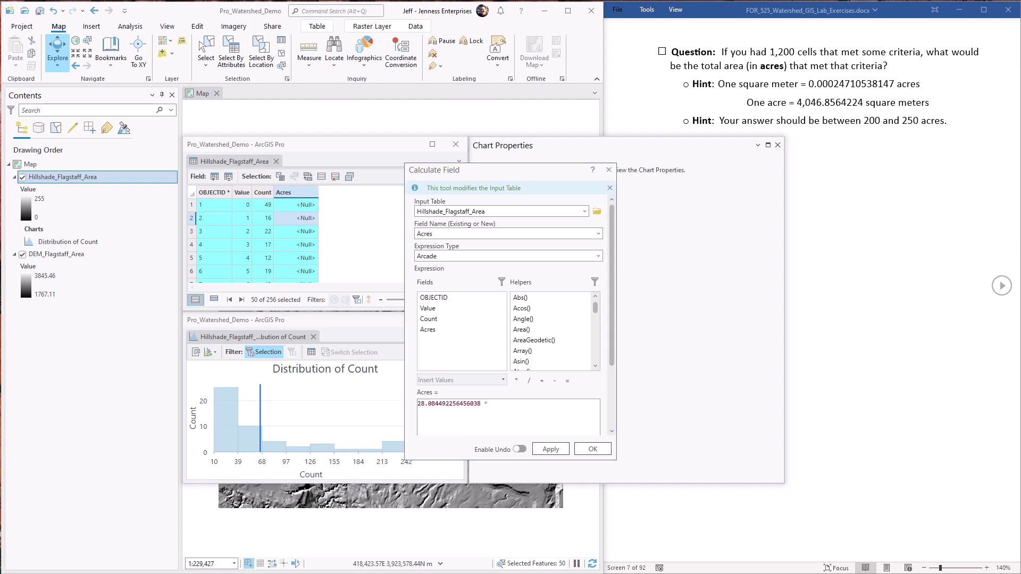
pyautogui.hotkey('ctrl', 'v')
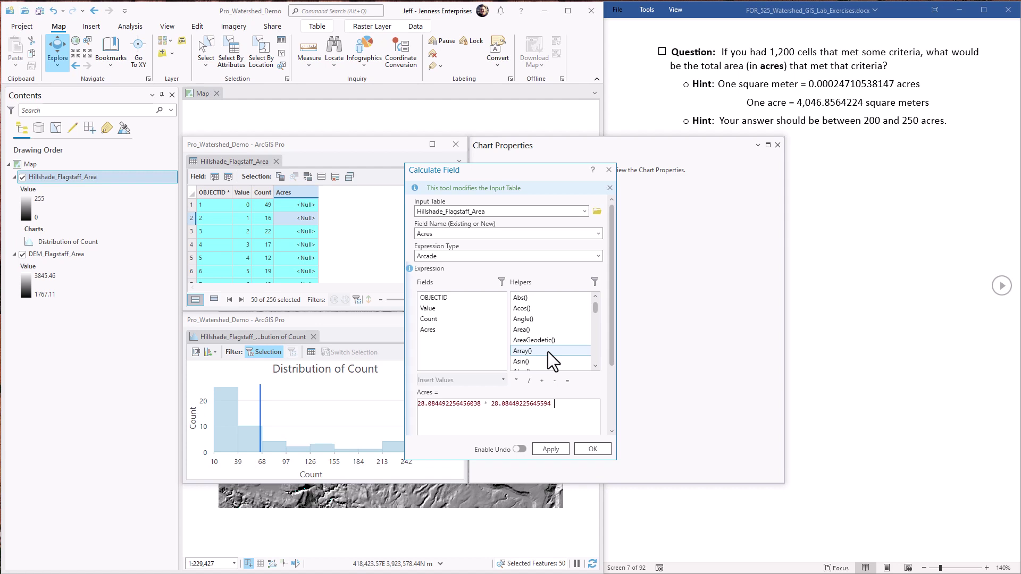
pyautogui.doubleClick(809, 83)
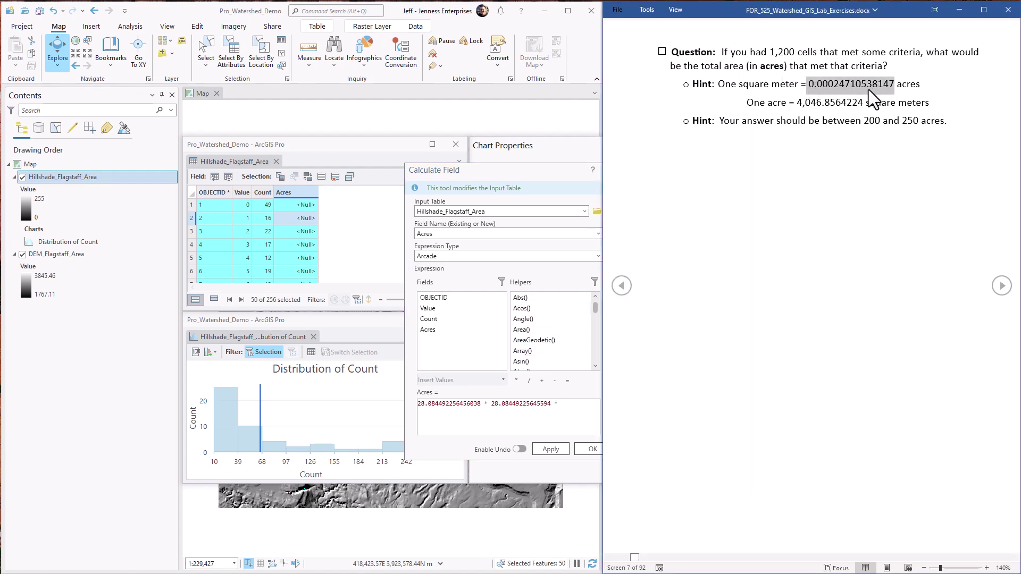
pyautogui.click(575, 410)
pyautogui.hotkey('ctrl', 'v')
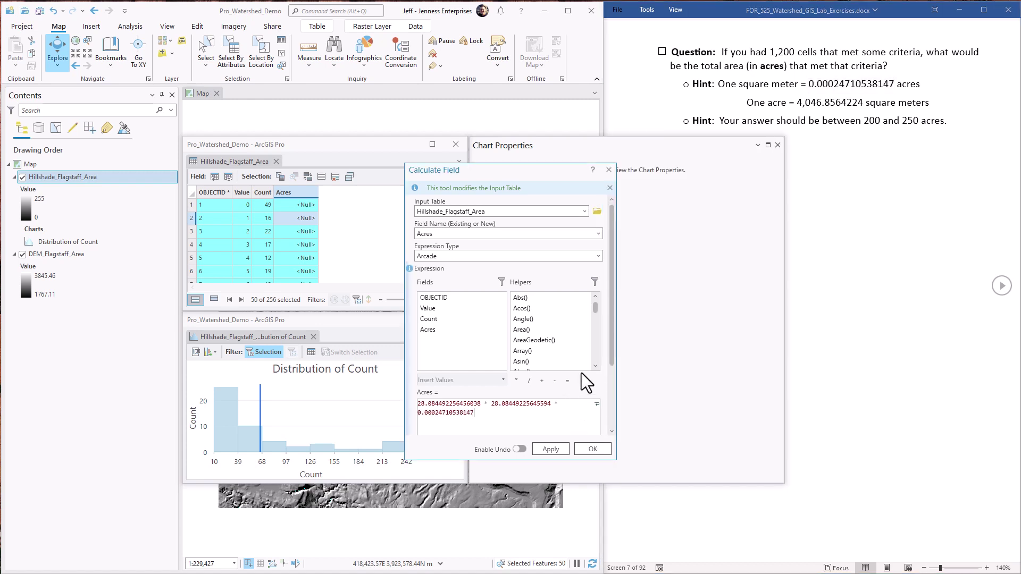
pyautogui.write('*')
pyautogui.click(433, 320)
pyautogui.doubleClick(433, 320)
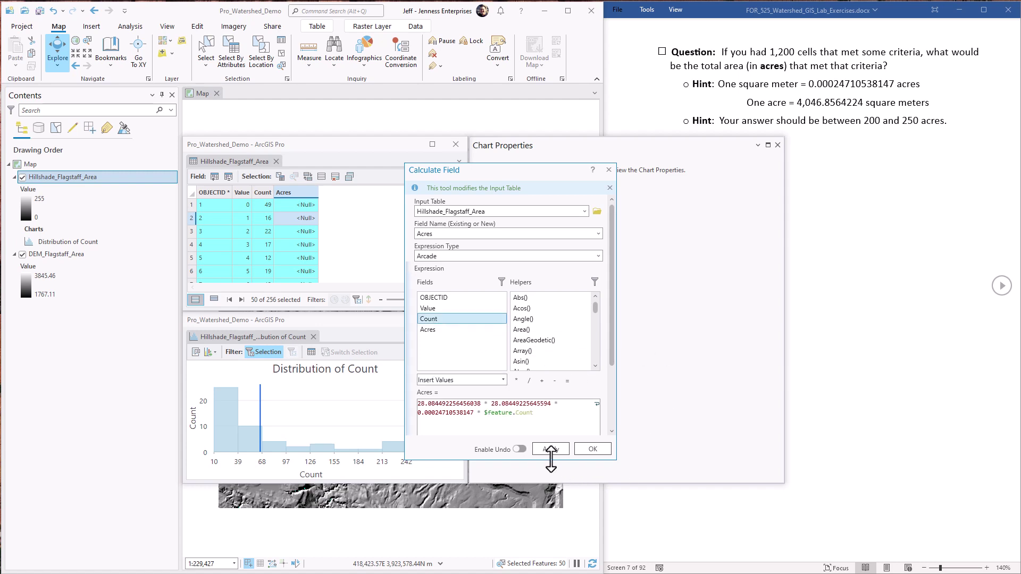
pyautogui.click(592, 448)
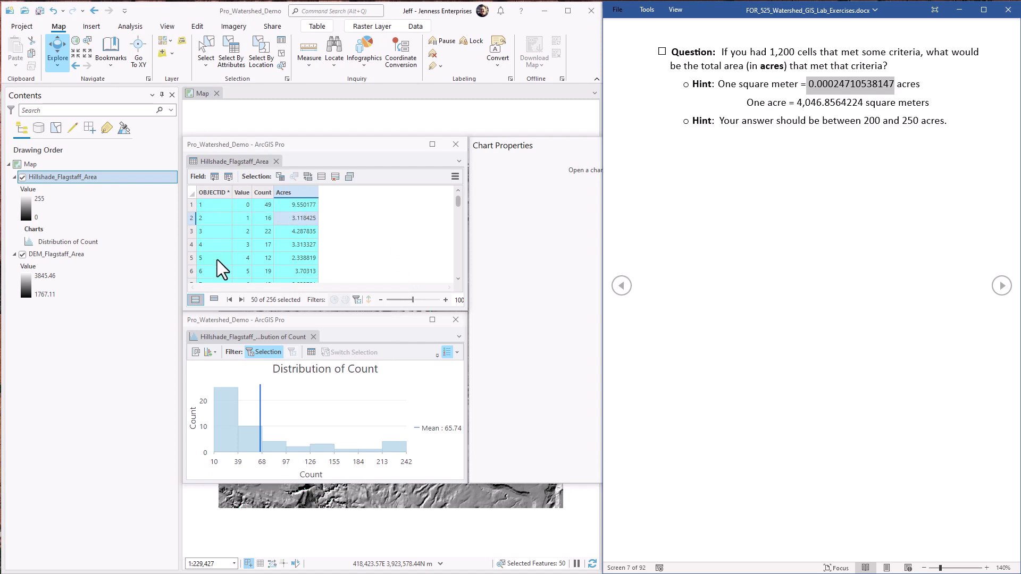
# - Chart the Acres field statistics, showing a selection Sum of 640.6 acres
pyautogui.click(295, 192)
pyautogui.rightClick(294, 192)
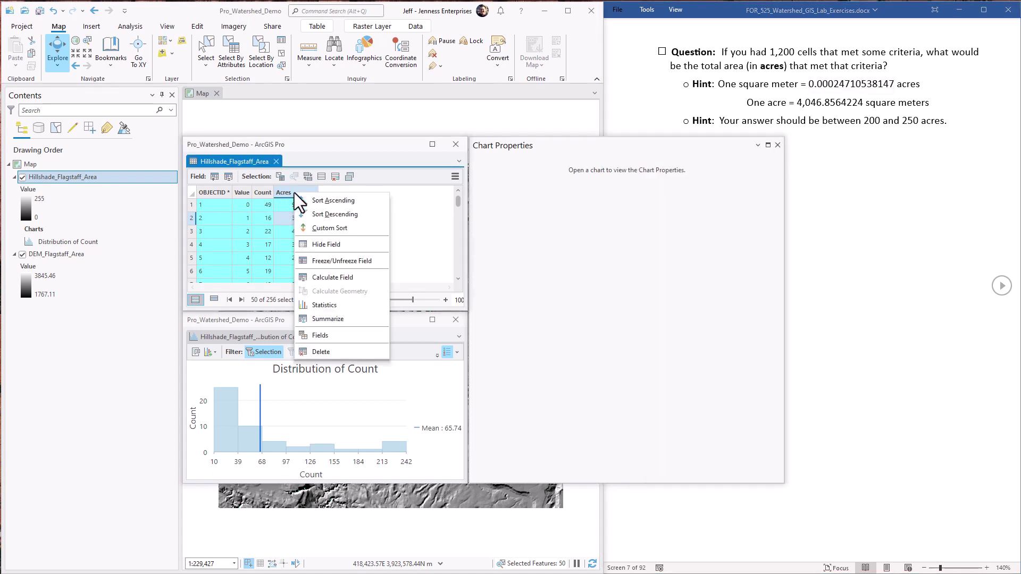
pyautogui.click(325, 306)
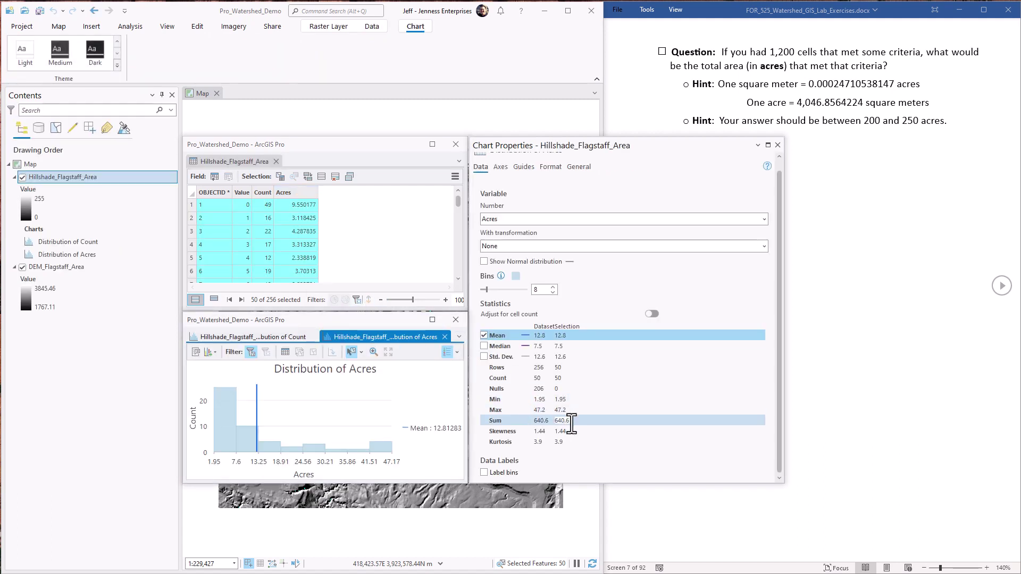